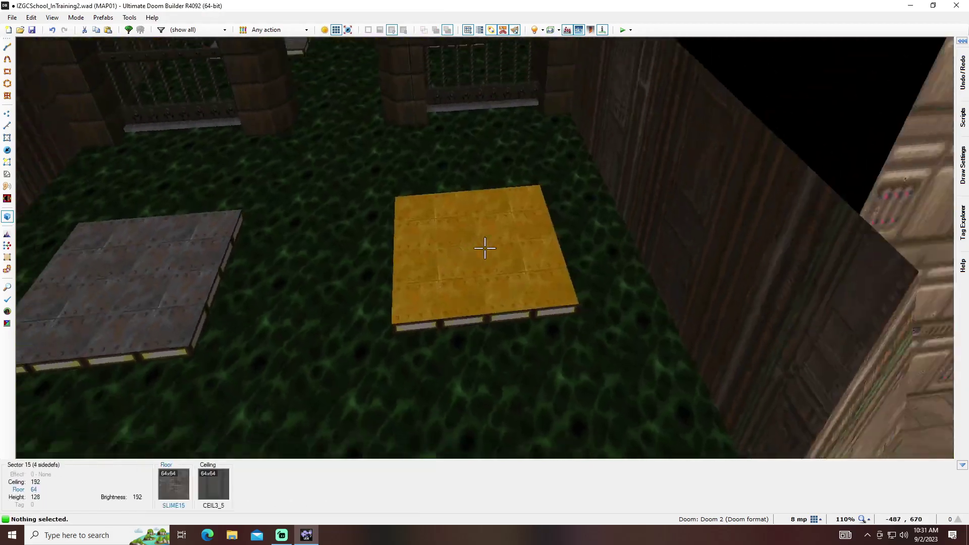
- Inspect the nukage room's platforms, pillars and grates from several viewpoints in the 3D view
key("e")
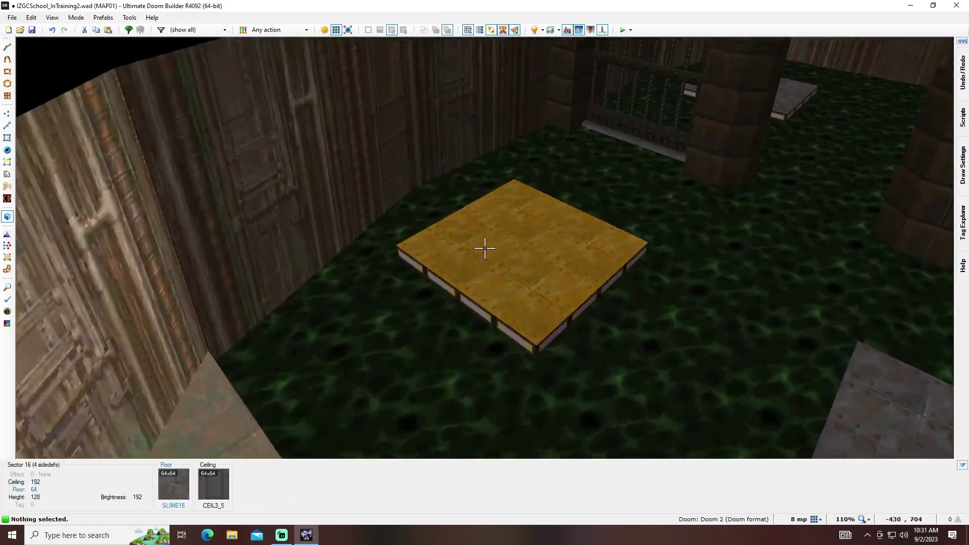
key("d")
key("e")
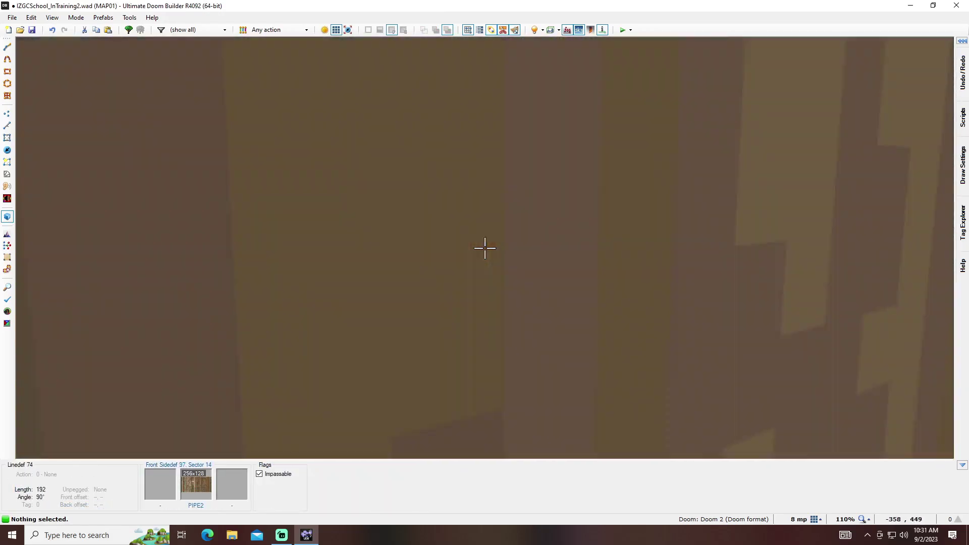
key("e")
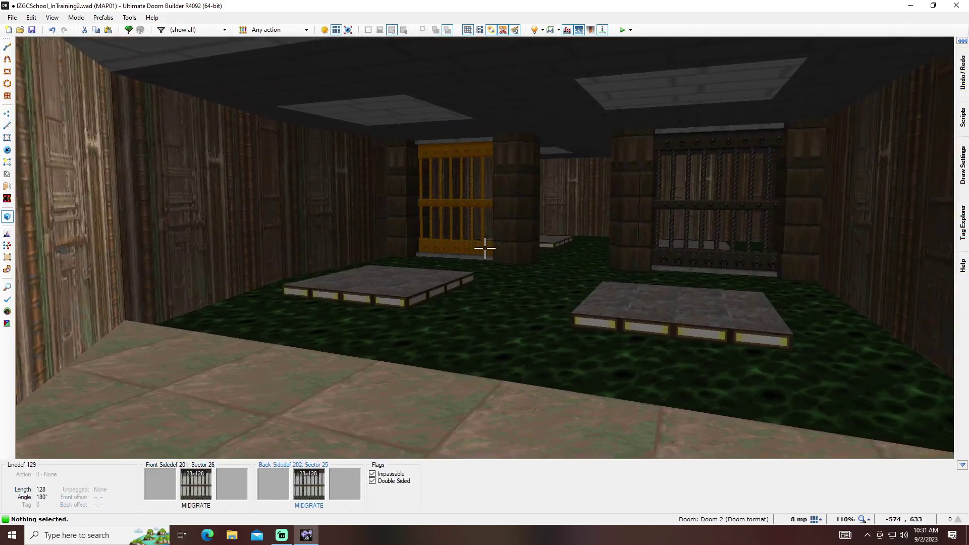
key("d")
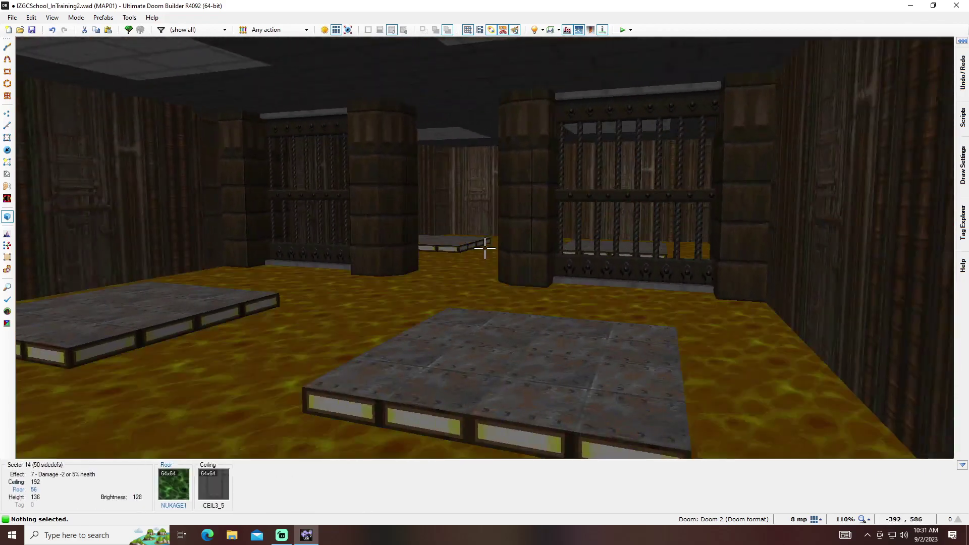
key("ctrl+v")
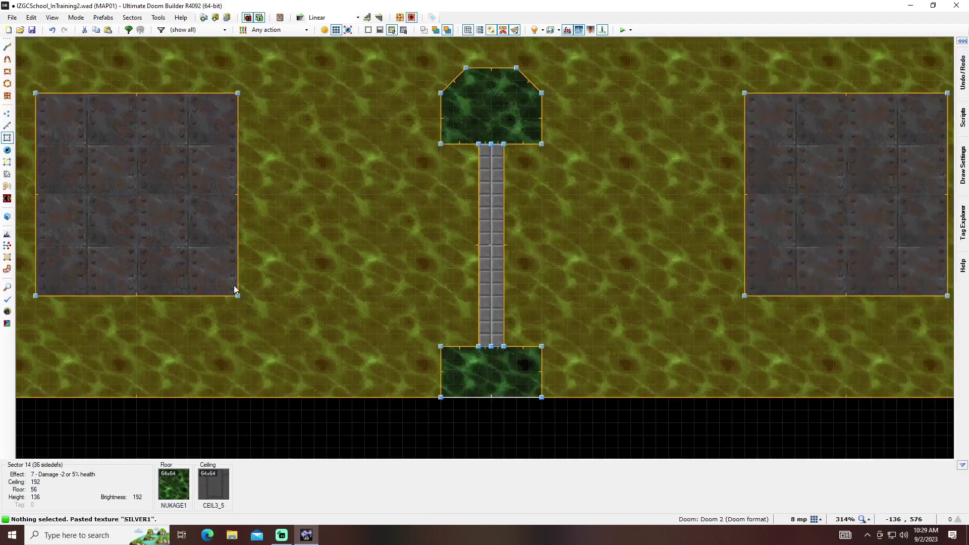
- Apply the MIDGRATE middle texture to the centre line of the silver strip between the pillars, filtering the DOOM2.WAD textures by MID
key("l")
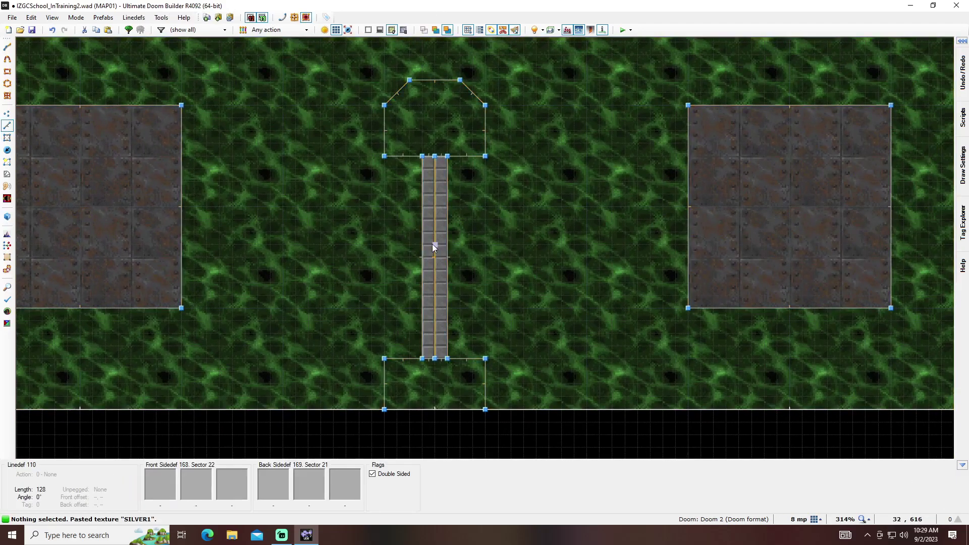
right_click(432, 244)
left_click(561, 174)
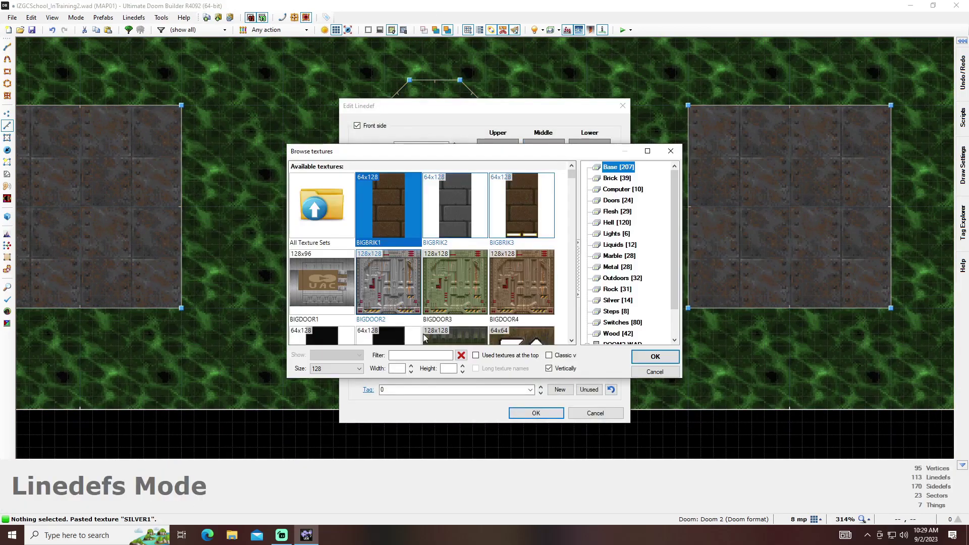
left_click(628, 323)
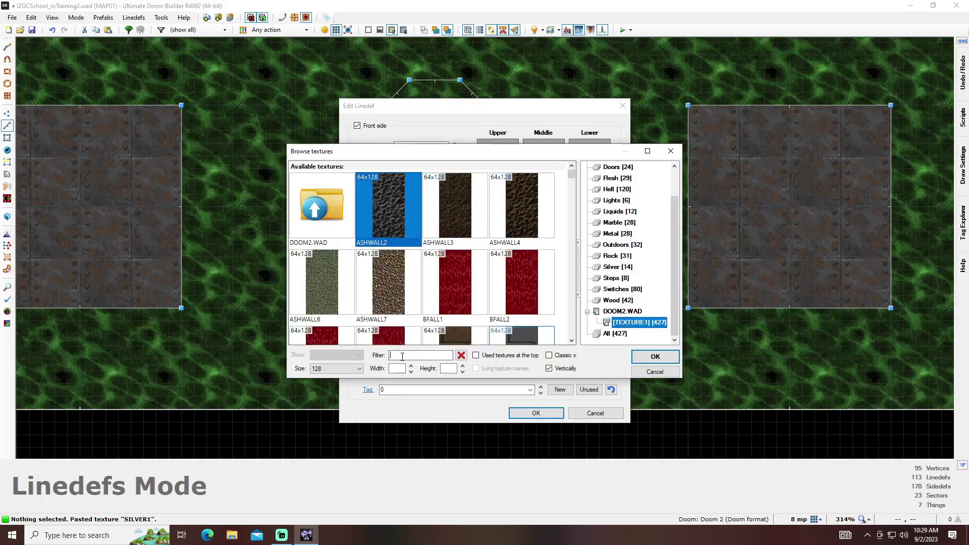
type("MID")
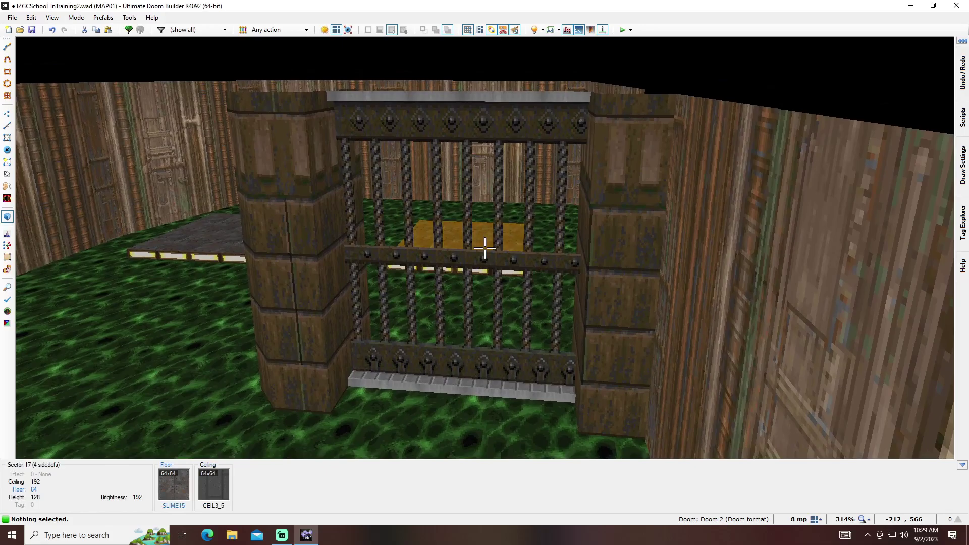
- Inspect the grate between the pillars in 3D and flag its centre line as Impassable
key("e")
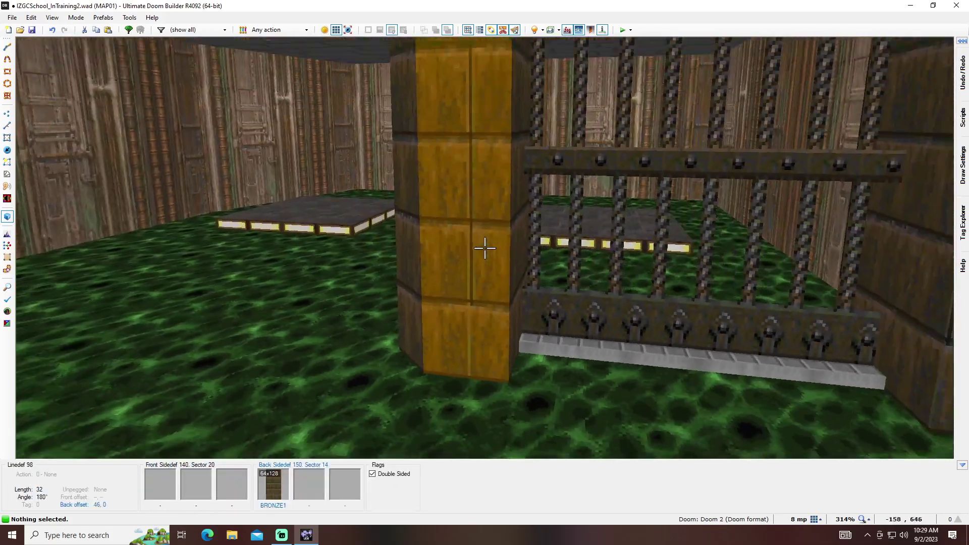
key("q")
middle_click_drag(483, 251, 298, 261)
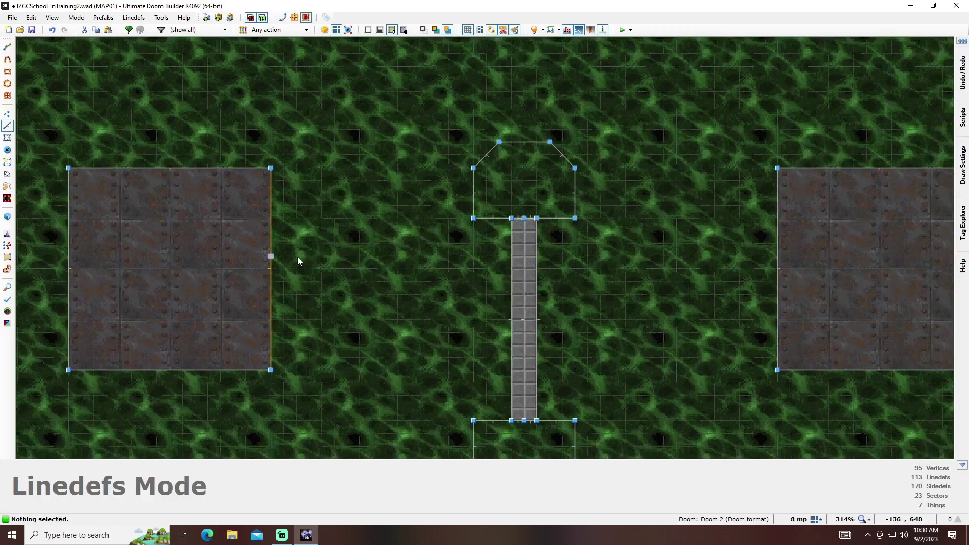
right_click(523, 302)
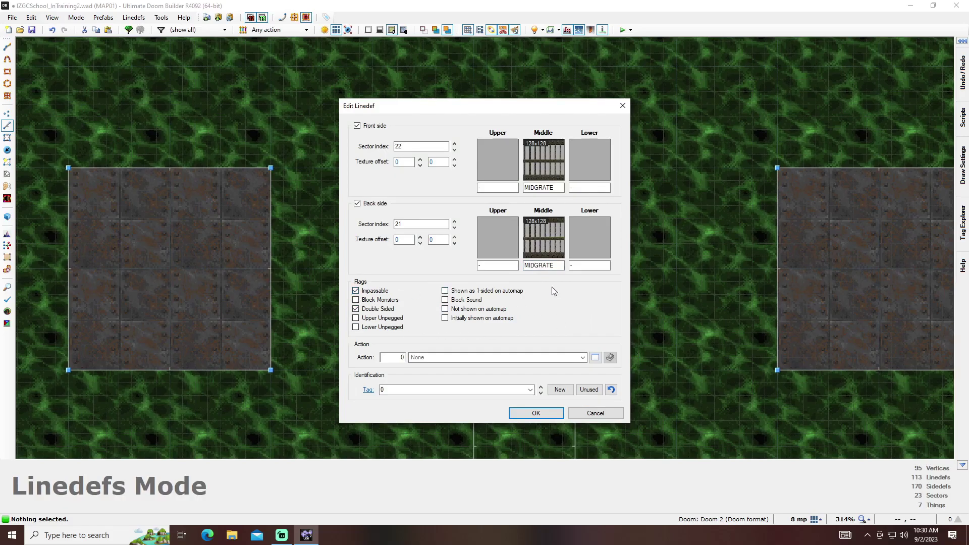
left_click(540, 415)
scroll(553, 410, "down", 3)
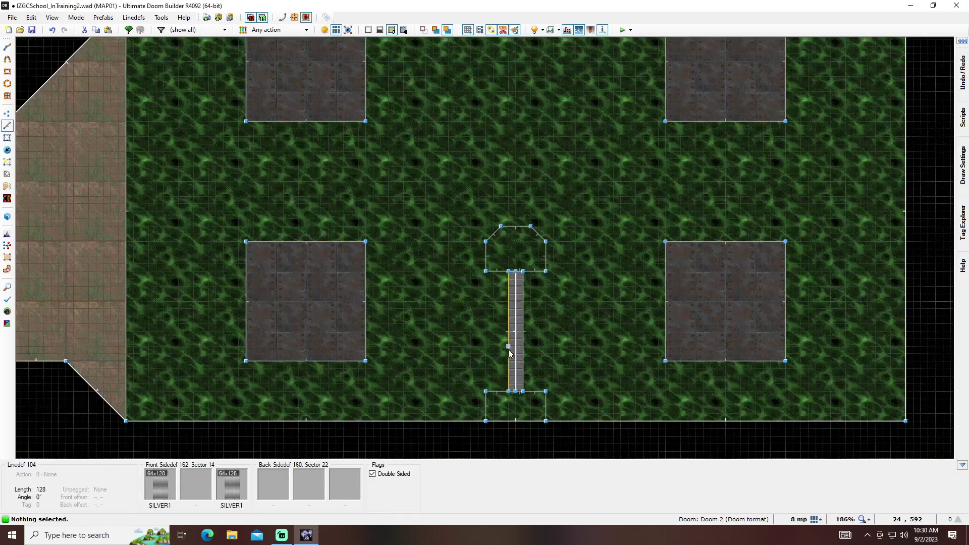
key("q")
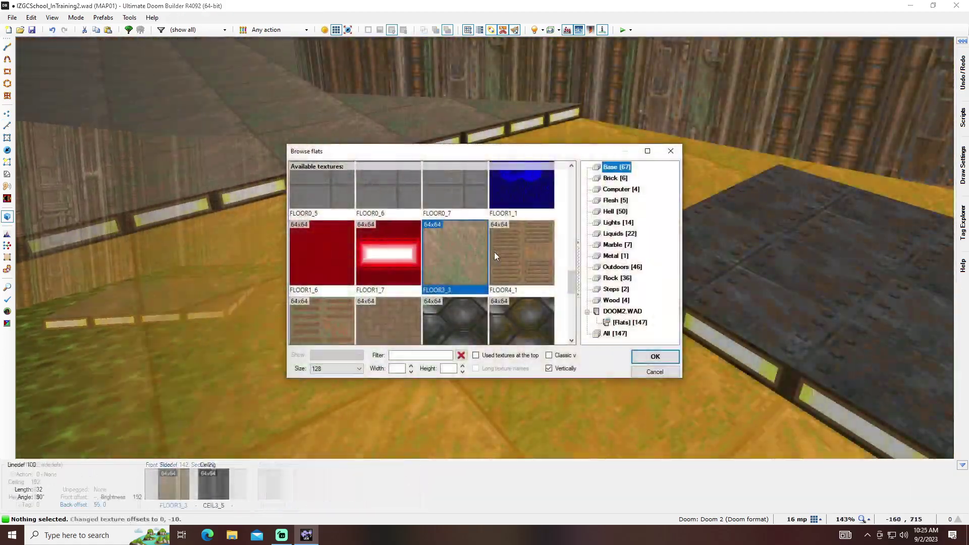
- Look through the DOOM2.WAD flats filtered by SLIME for the sunken floor around the platforms
left_click(630, 322)
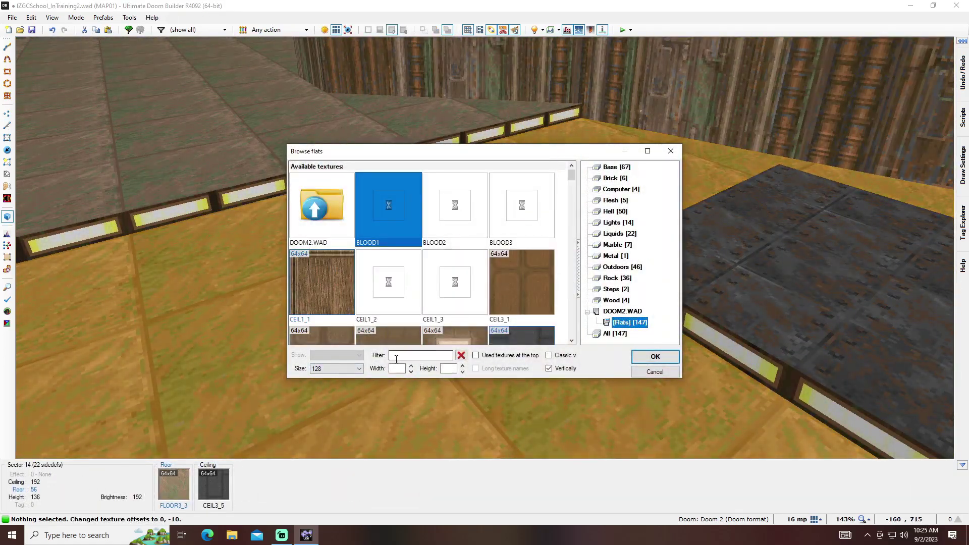
type("SLIME")
scroll(461, 270, "down", 5)
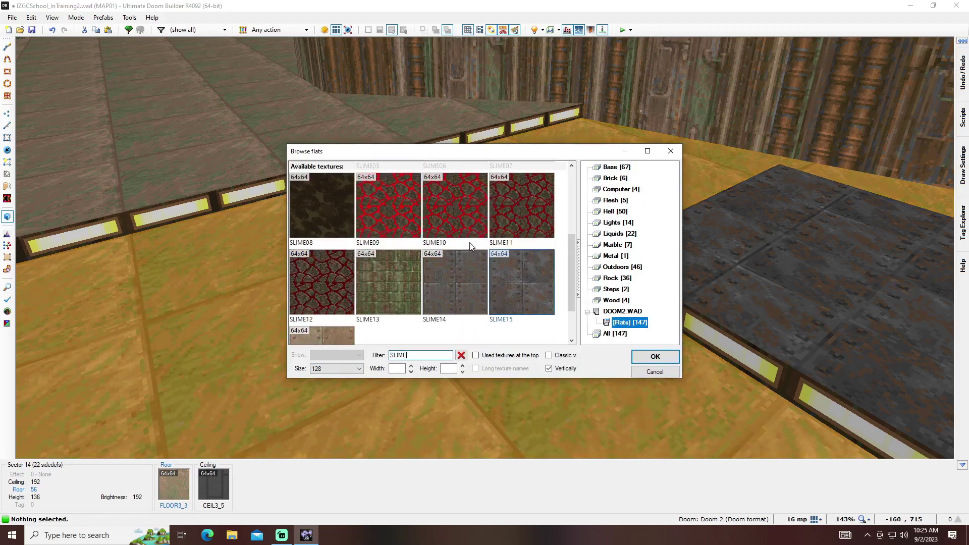
- Set the flat of the sunken floor around the platforms to NUKAGE1, filtering the flats by NUK
key("BackSpace")
key("BackSpace")
key("BackSpace")
key("BackSpace")
key("BackSpace")
type("NUK")
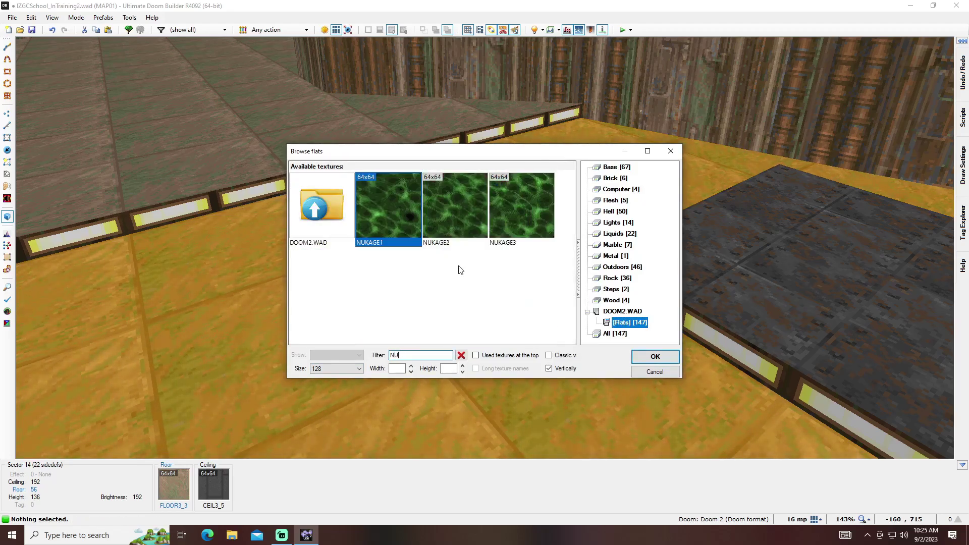
double_click(399, 212)
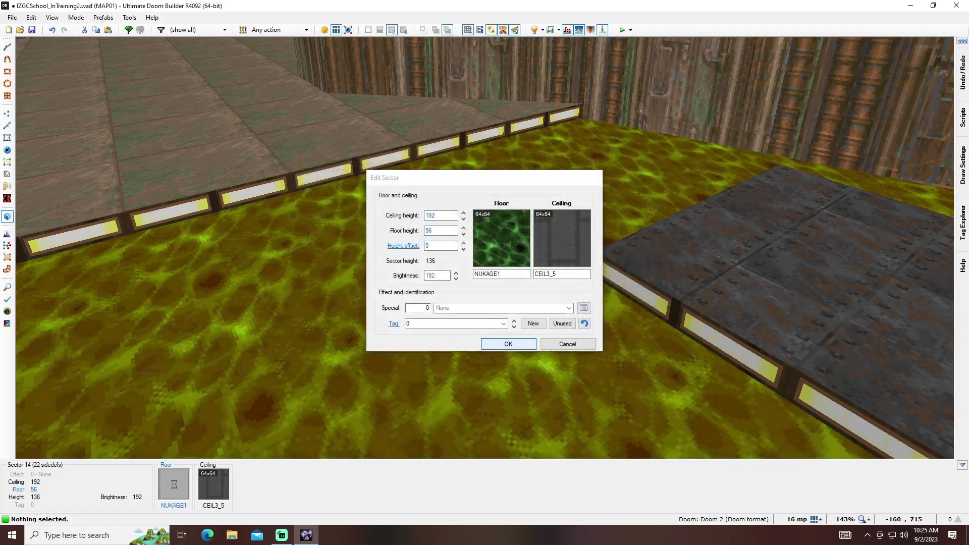
key("Return")
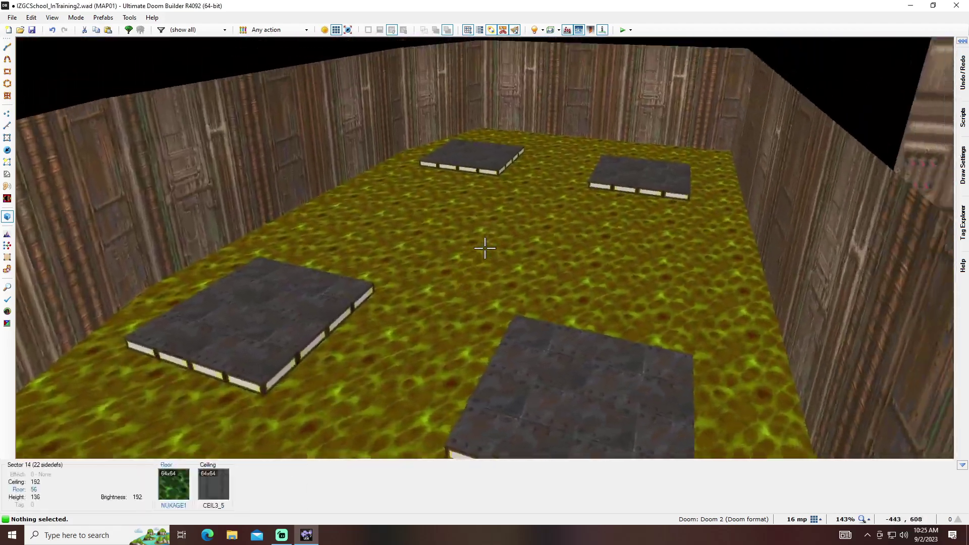
- Assign the nukage floor sector the special effect 7, Damage -2 or 5% health
right_click(484, 248)
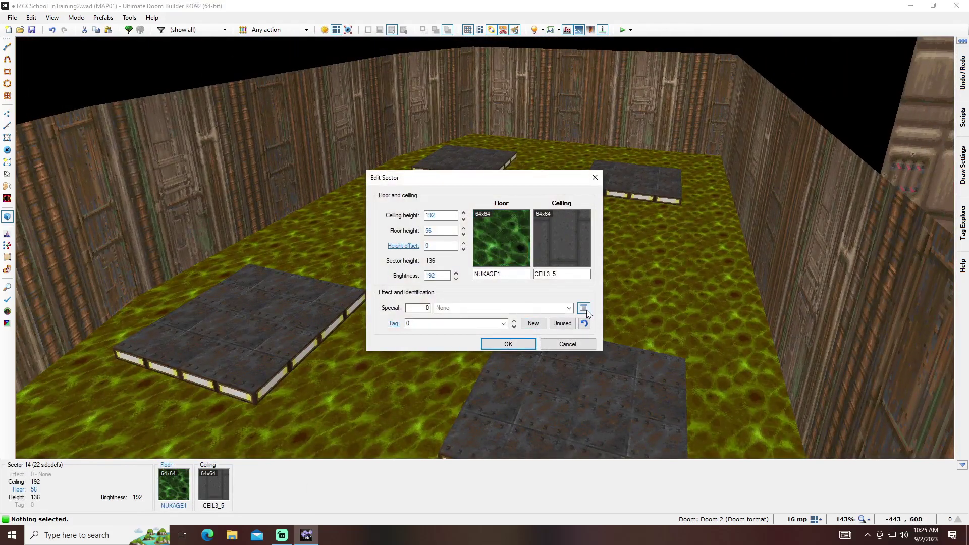
left_click(585, 306)
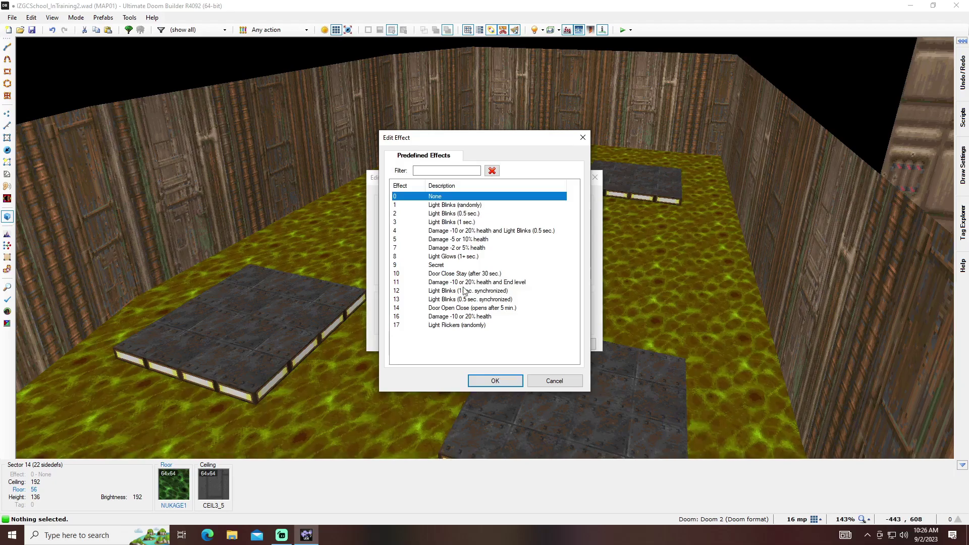
left_click(464, 247)
left_click(495, 379)
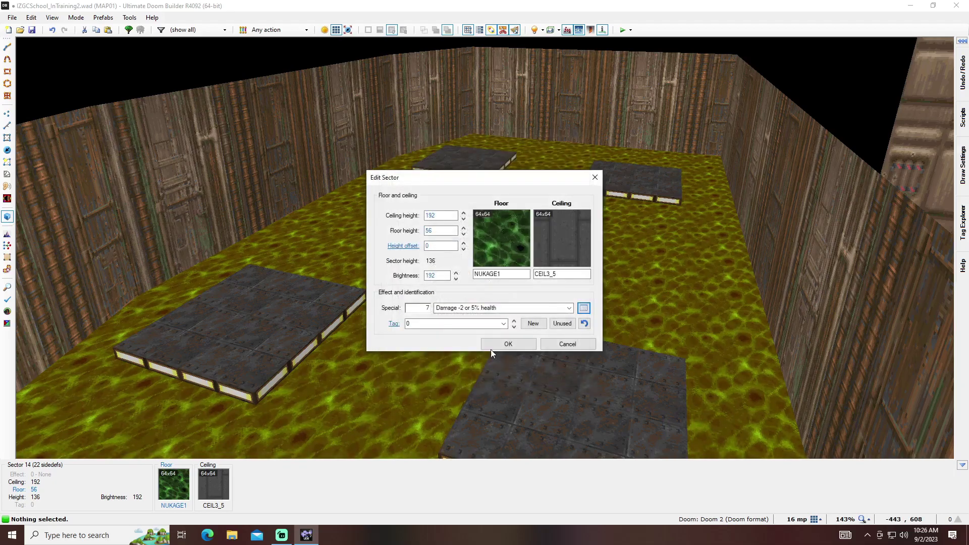
left_click(486, 348)
- Test the map in dsda-doom by walking through the damaging nukage, and quit back to the editor
key("F9")
key("w")
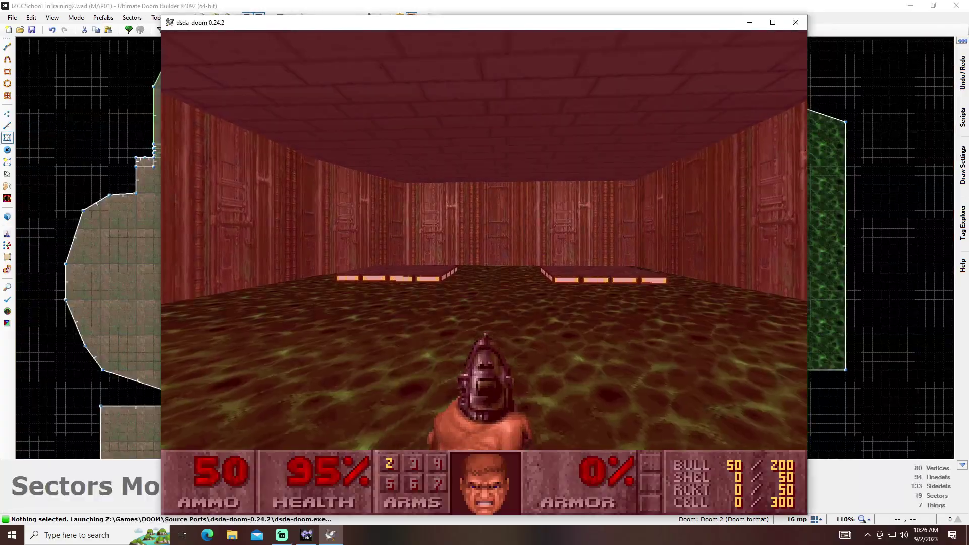
key("w")
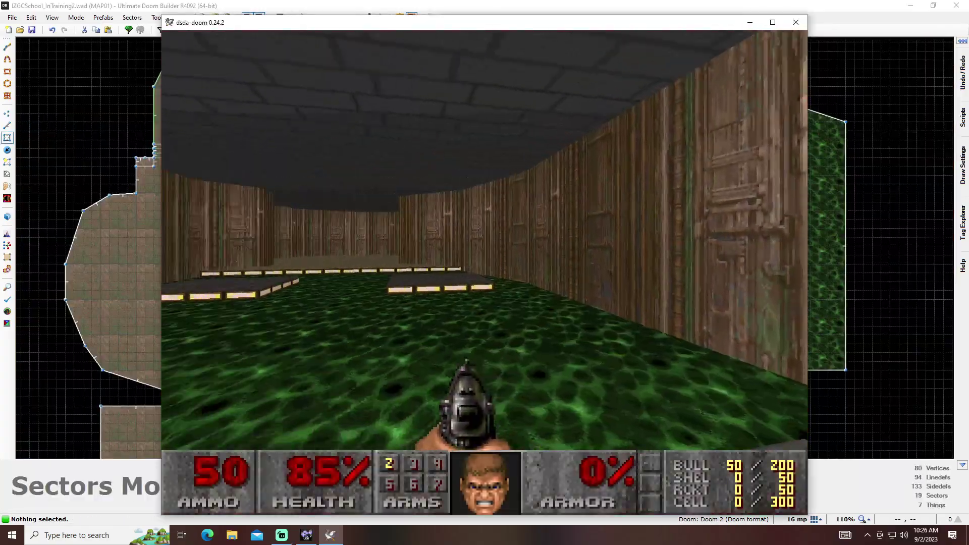
key("w")
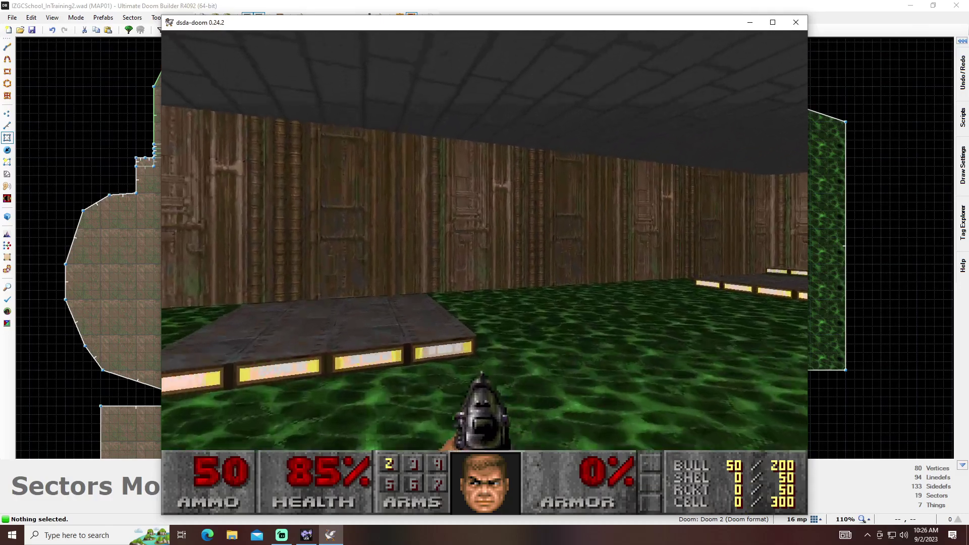
key("w")
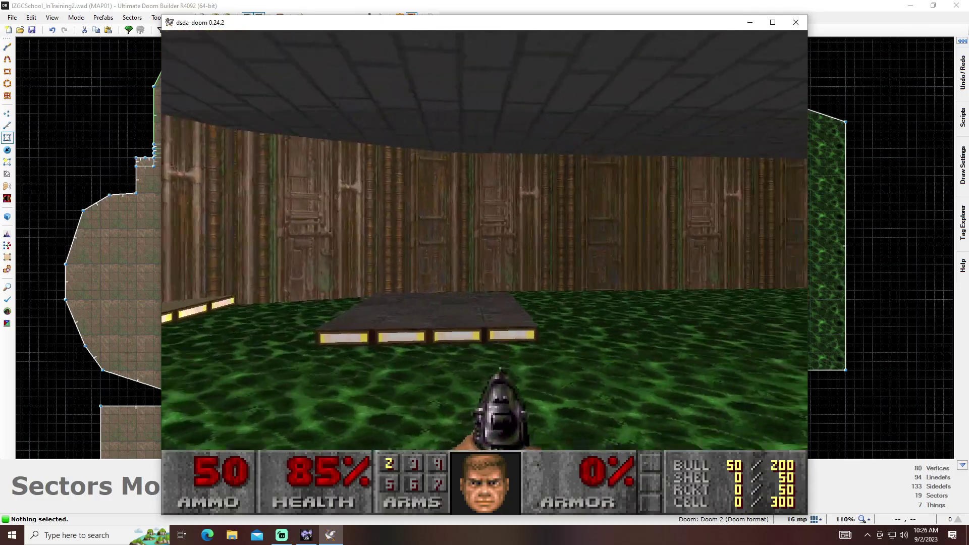
key("Escape")
key("Return")
key("y")
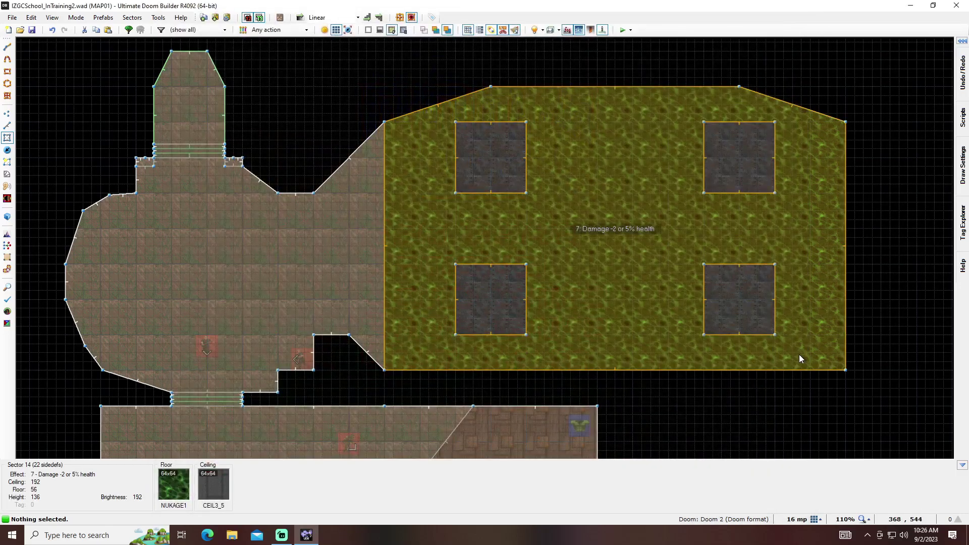
middle_click_drag(598, 224, 514, 241)
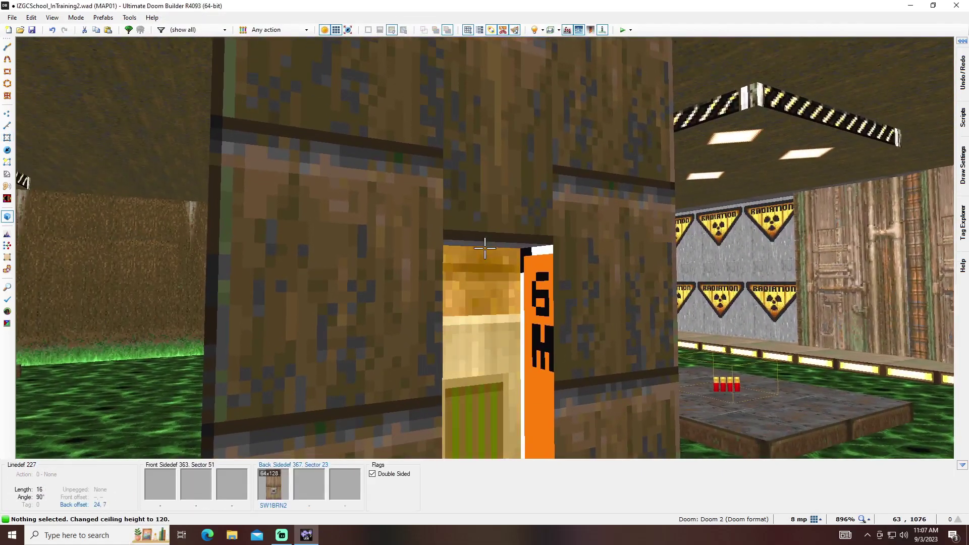
- Set the ceiling height of the pillar's switch alcove to 112 and raise its nukage floor towards the switch
scroll(485, 248, "down", 1)
key("w")
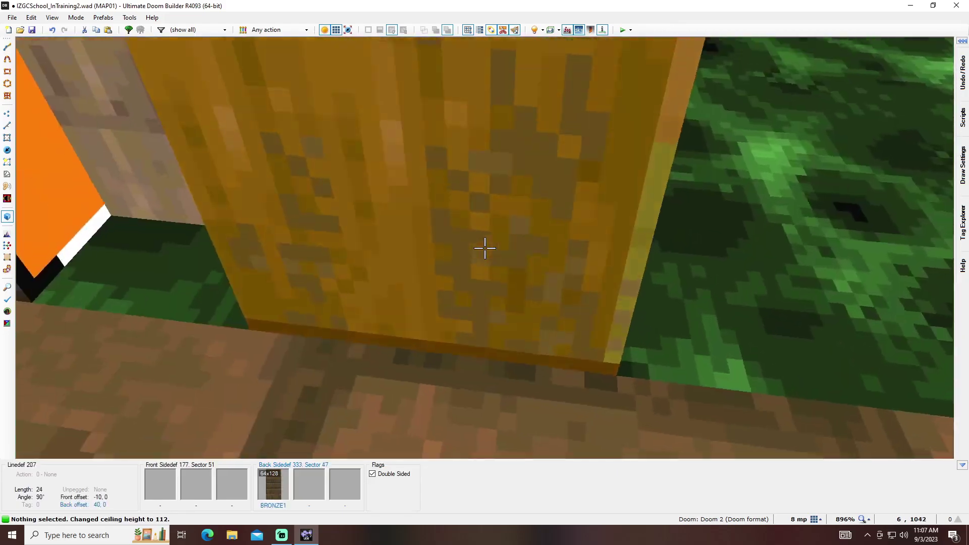
key("s")
scroll(484, 248, "up", 1)
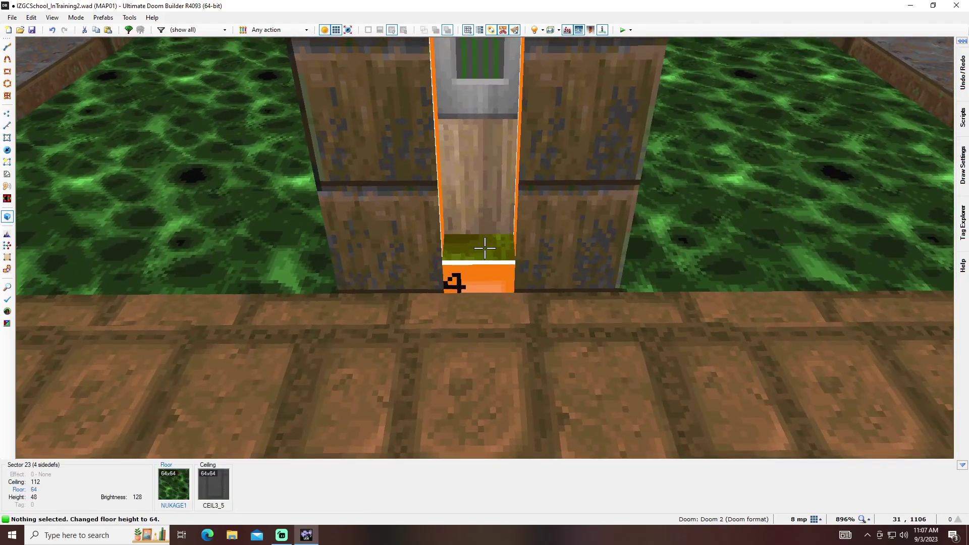
scroll(485, 248, "up", 3)
key("ctrl+v")
key("b")
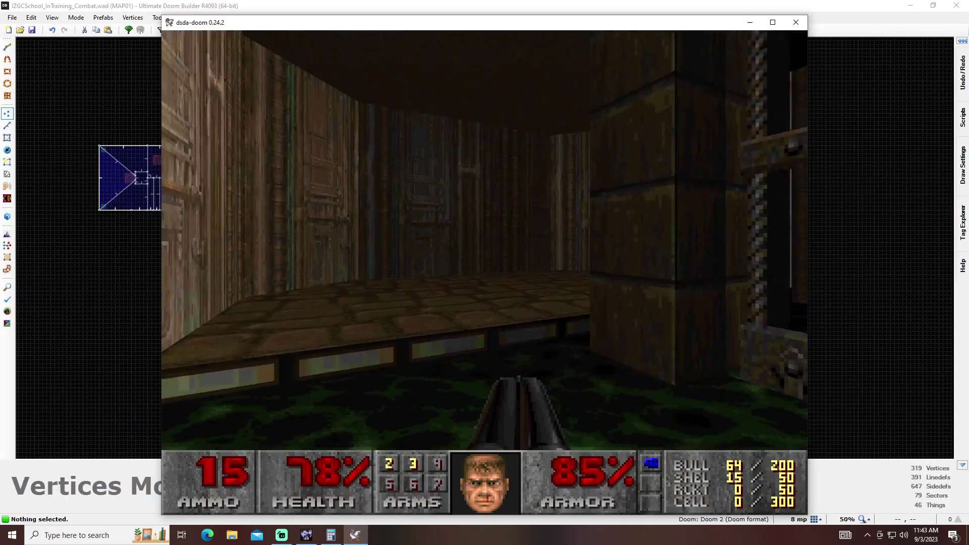
- Playtest the closet beside the nukage hall in dsda-doom, shooting the enemies at the stairway entrance with the shotgun
key("Tab")
key("Up")
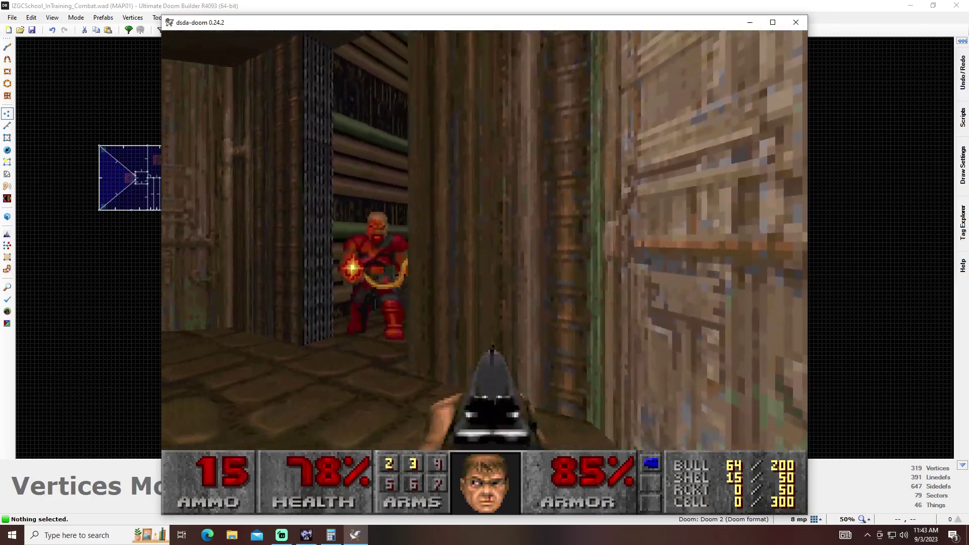
key("Left")
key("ctrl")
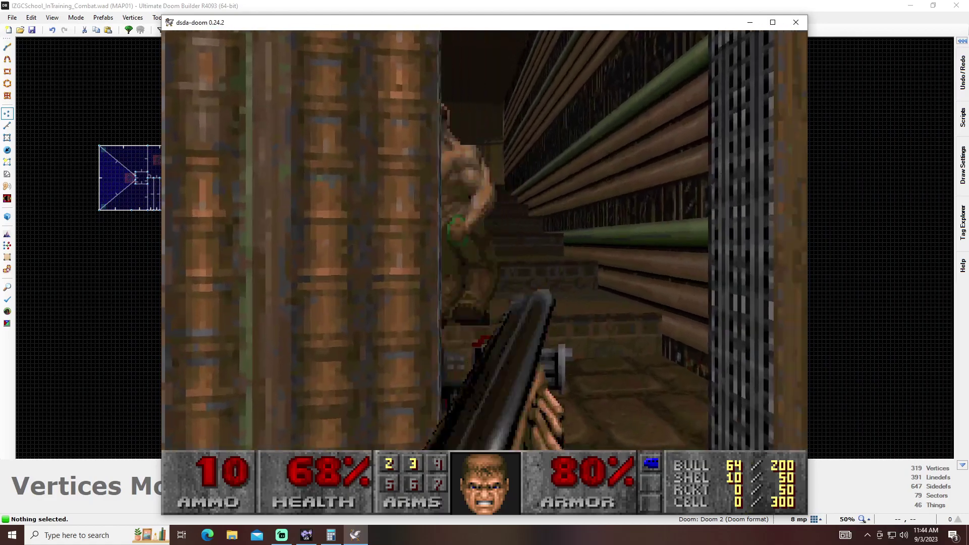
- Climb the pipe-walled stairway in the playtest and look outside through the window openings of the upper platform
key("Up")
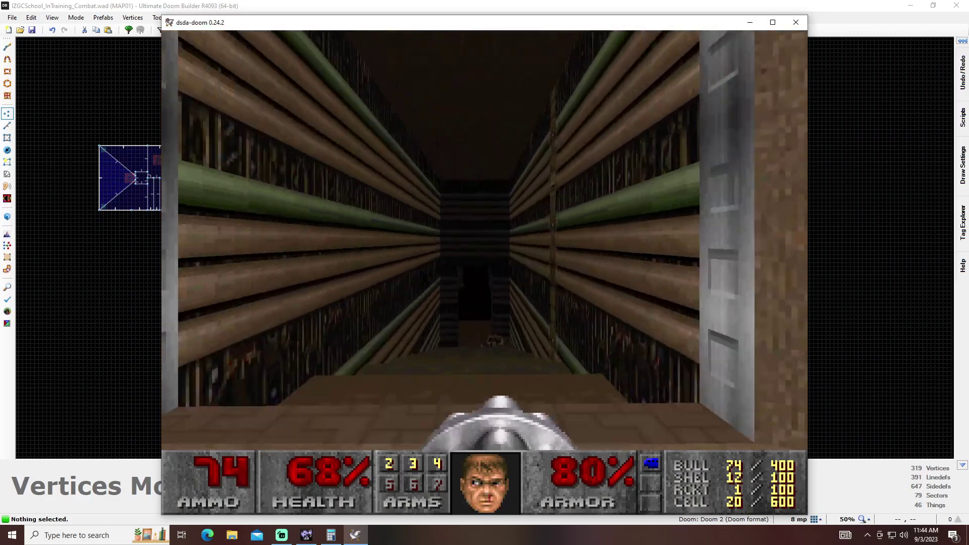
key("Right")
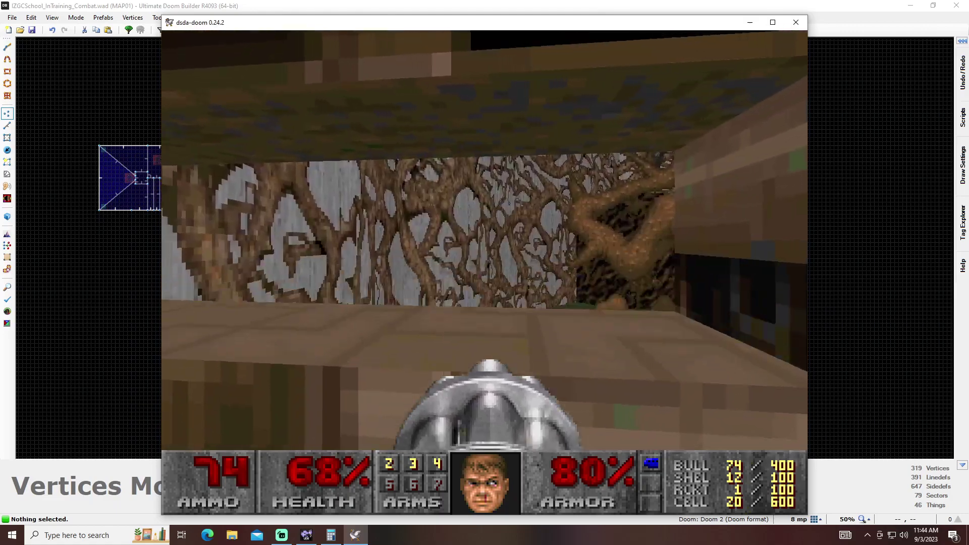
key("Up")
key("Right")
key("ctrl")
key("Left")
key("Up")
key("Right")
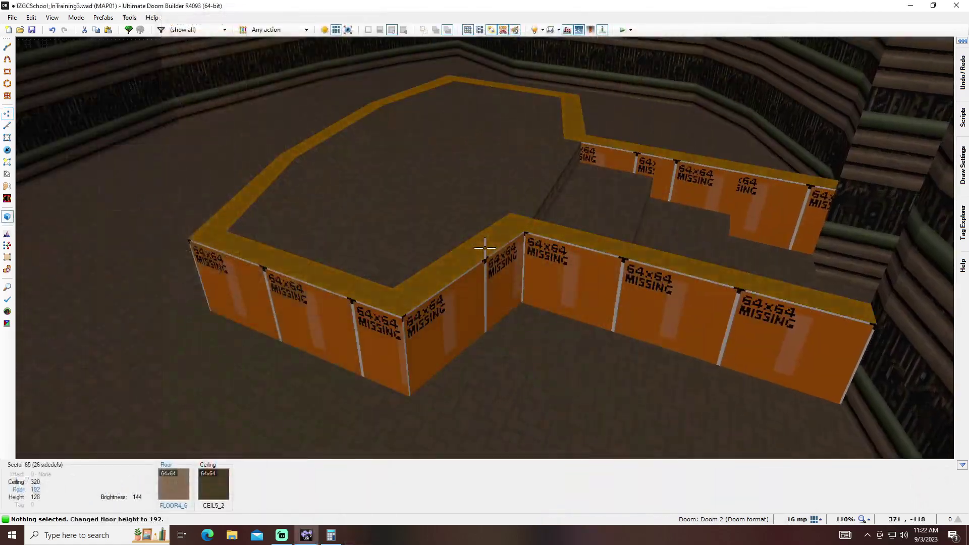
- Auto-align the wall textures around the raised enclosure horizontally and undo the last floor height change
key("w")
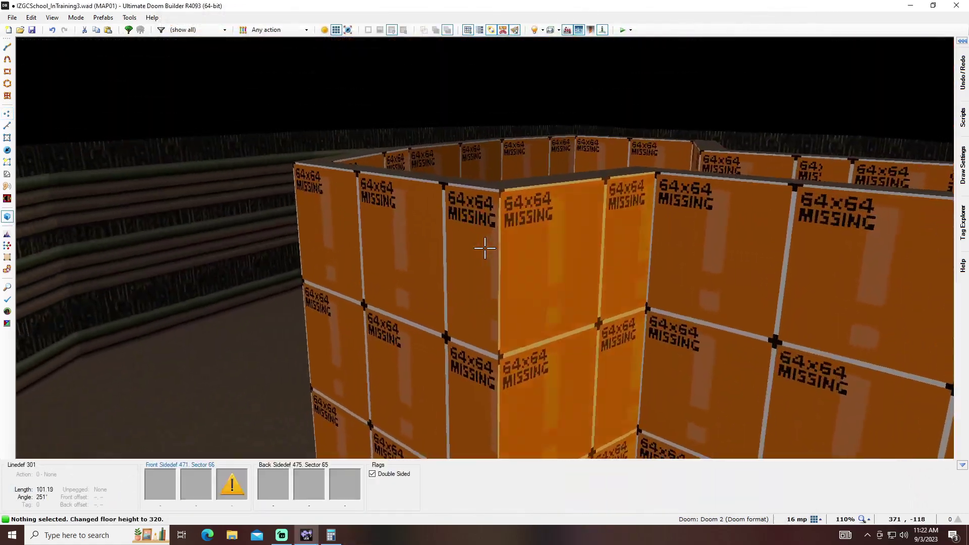
key("ctrl+a")
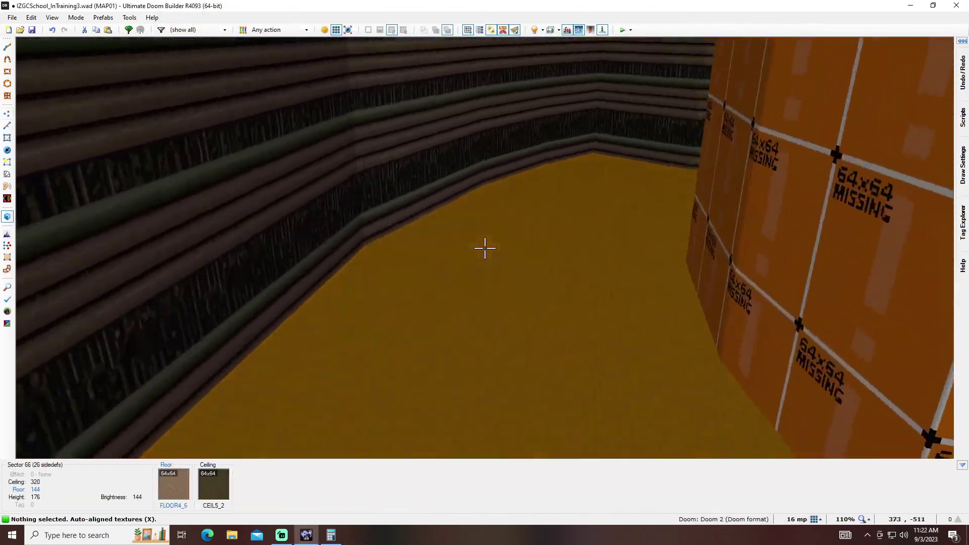
key("ctrl+z")
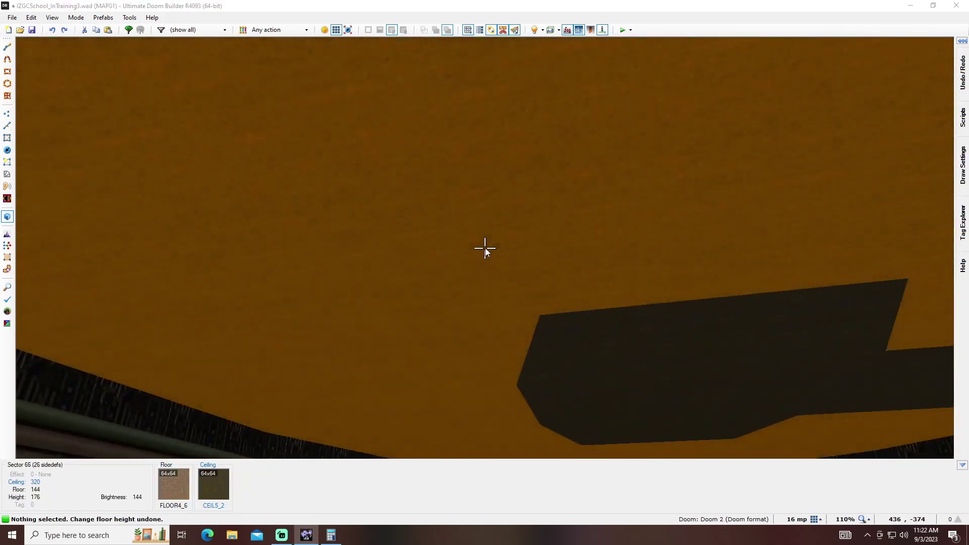
- Set the ceiling flat of the outdoor sector around the enclosure to F_SKY1, filtering the flats by F_SK
right_click(485, 248)
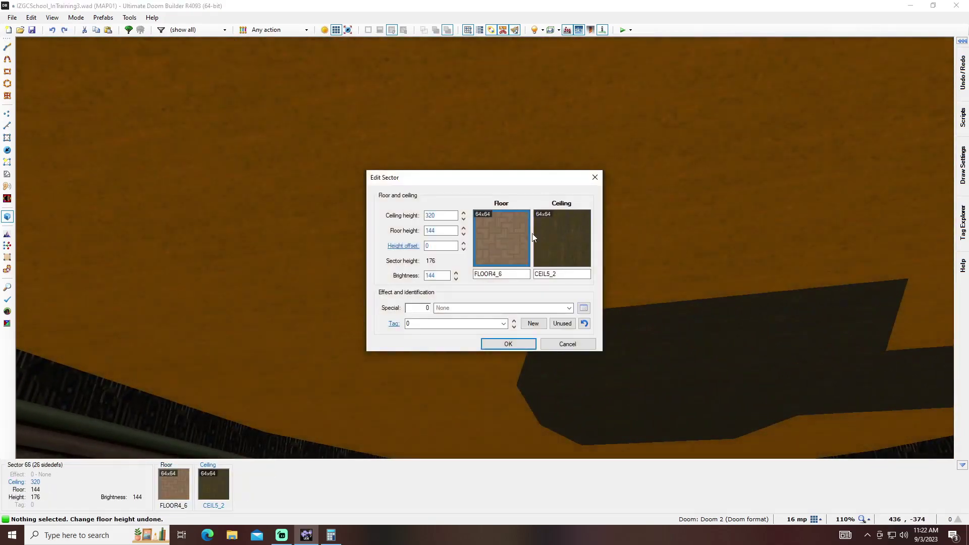
left_click(560, 238)
left_click(441, 355)
type("F_SK")
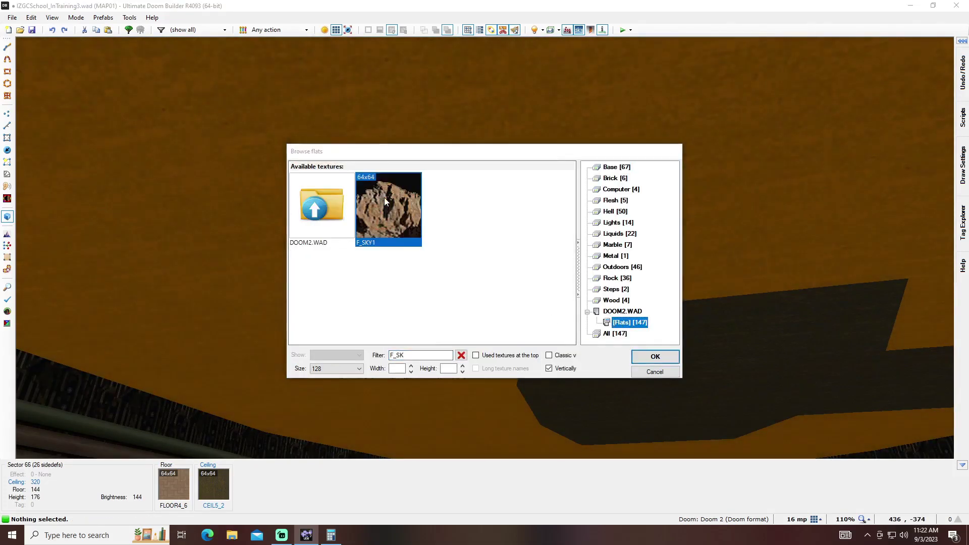
double_click(383, 198)
left_click(503, 343)
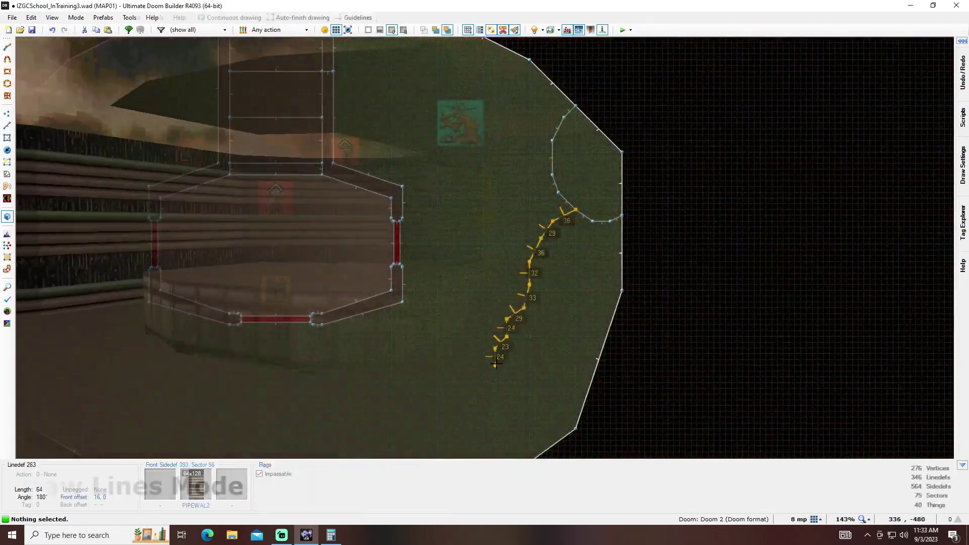
- Draw a jagged line from the semicircle across the grass to the outer wall, and raise the two floors along that wall
middle_click_drag(478, 412, 474, 333)
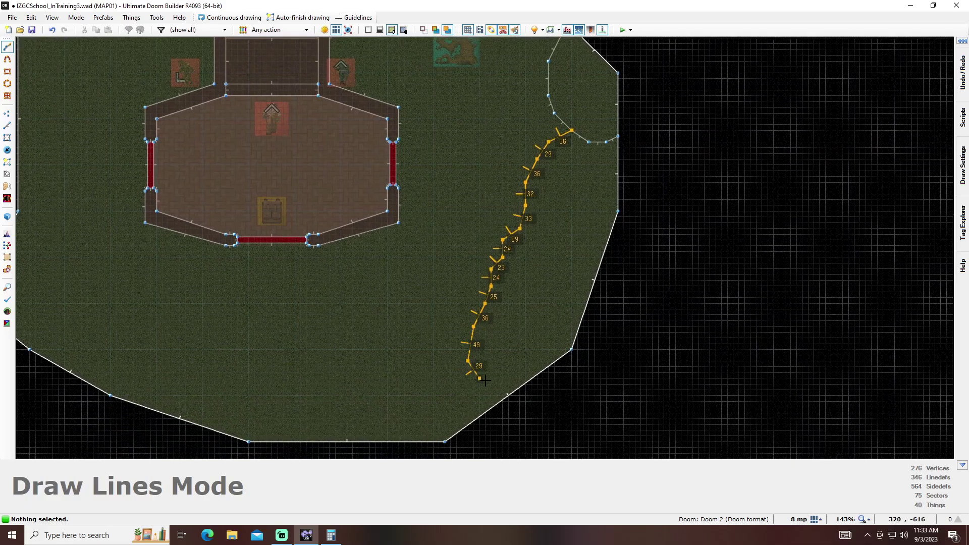
right_click(541, 371)
key("q")
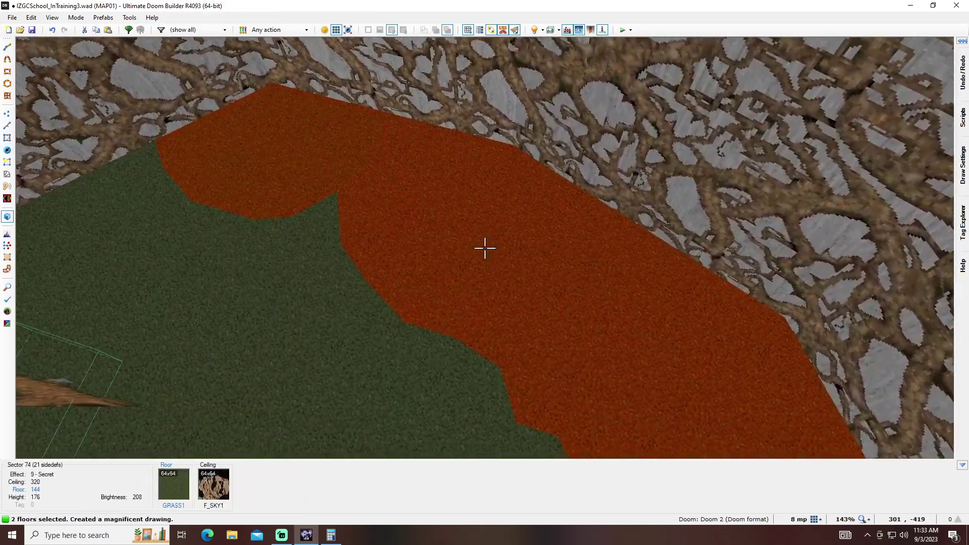
scroll(485, 248, "up", 9)
scroll(484, 248, "down", 1)
left_click(485, 248)
scroll(484, 247, "up", 5)
scroll(484, 248, "down", 4)
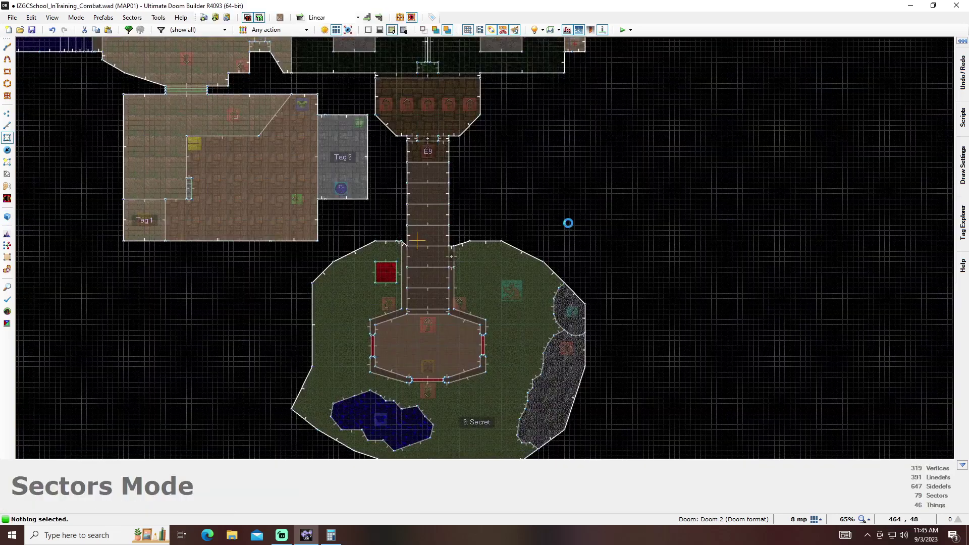
- Insert a new thing into the room west of the nukage hall
middle_click_drag(194, 226, 205, 428)
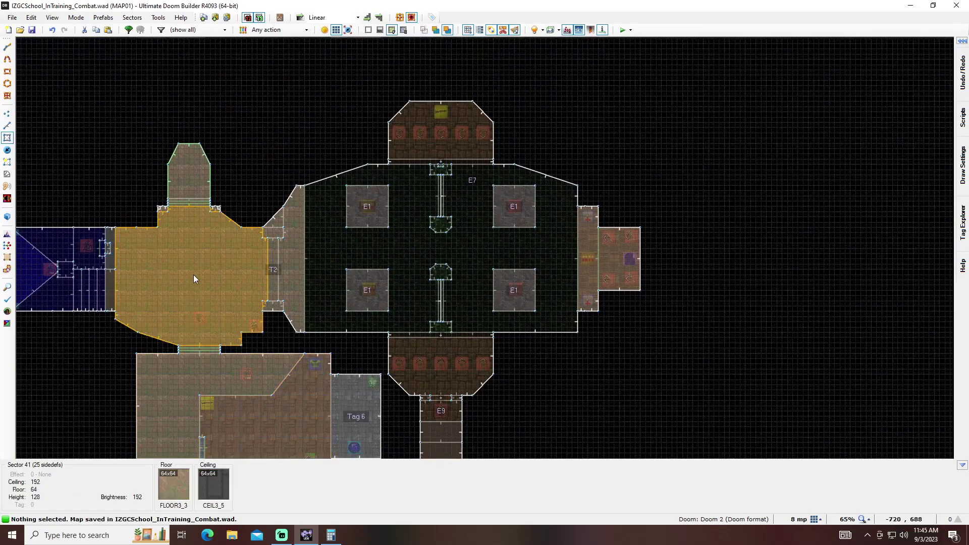
key("t")
key("Insert")
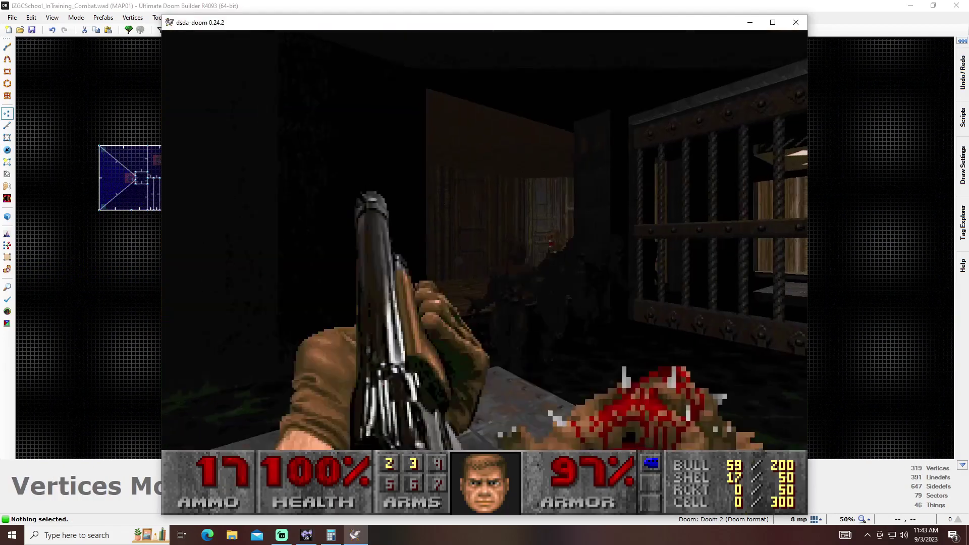
- Playtest the nukage hall combat in dsda-doom, shooting the enemies on and around the platforms with the shotgun
left_click(485, 272)
left_click(485, 272)
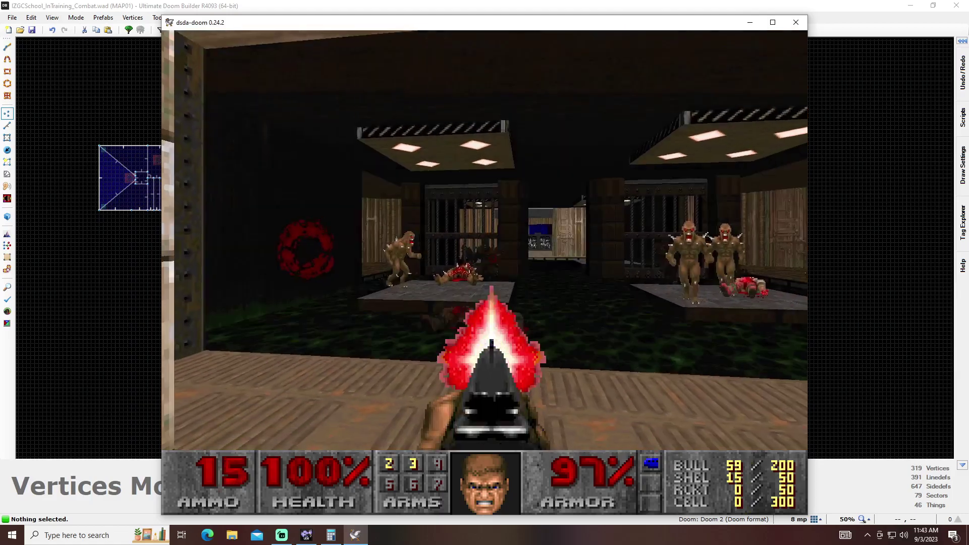
left_click(484, 272)
left_click(484, 273)
left_click(484, 273)
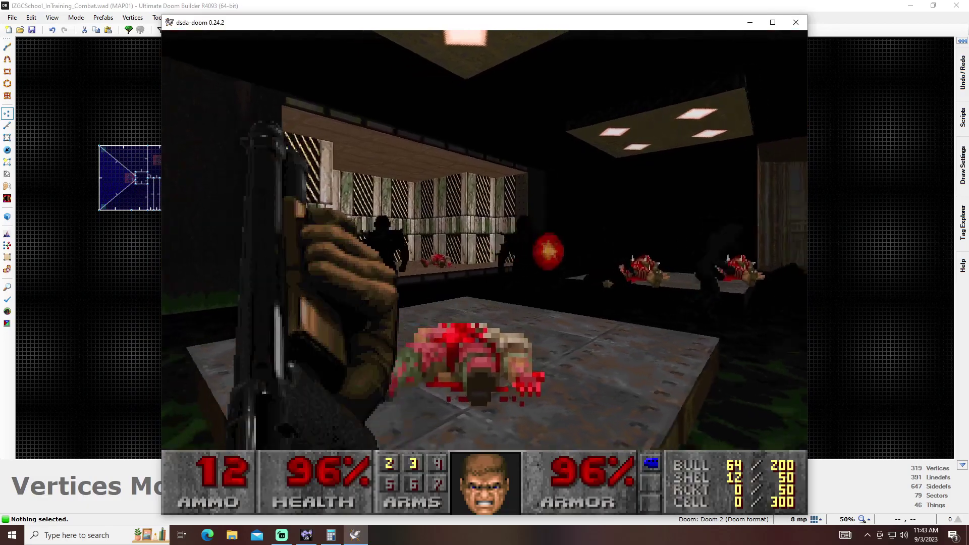
left_click(484, 273)
left_click(484, 273)
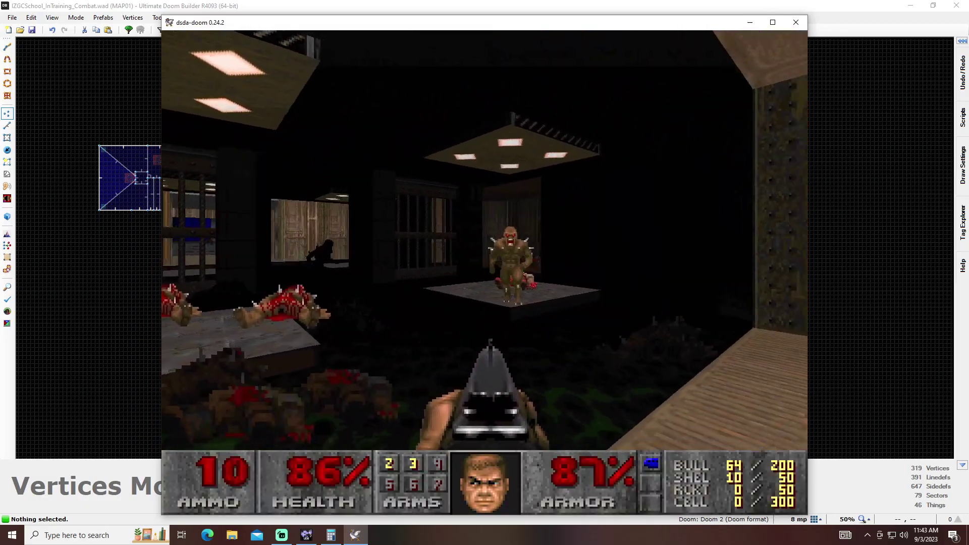
left_click(484, 272)
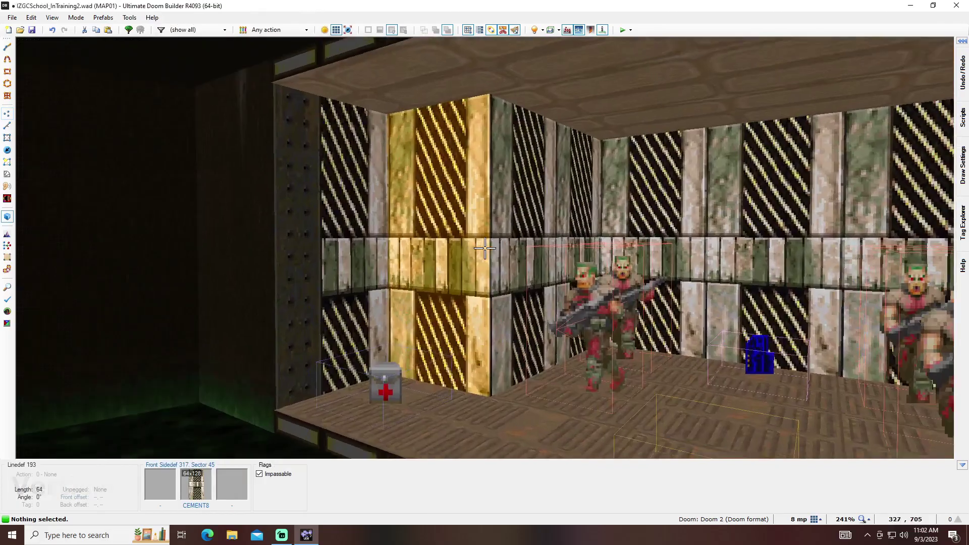
- Select the two thin closed sectors on the north and south edges of the nukage hall and edit their sector properties together
key("w")
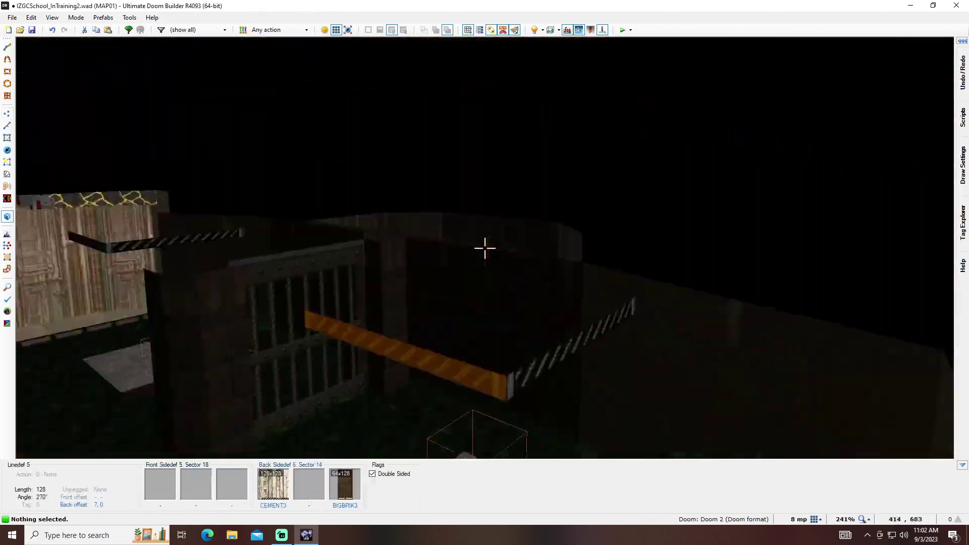
key("q")
scroll(485, 248, "down", 3)
middle_click_drag(324, 314, 412, 250)
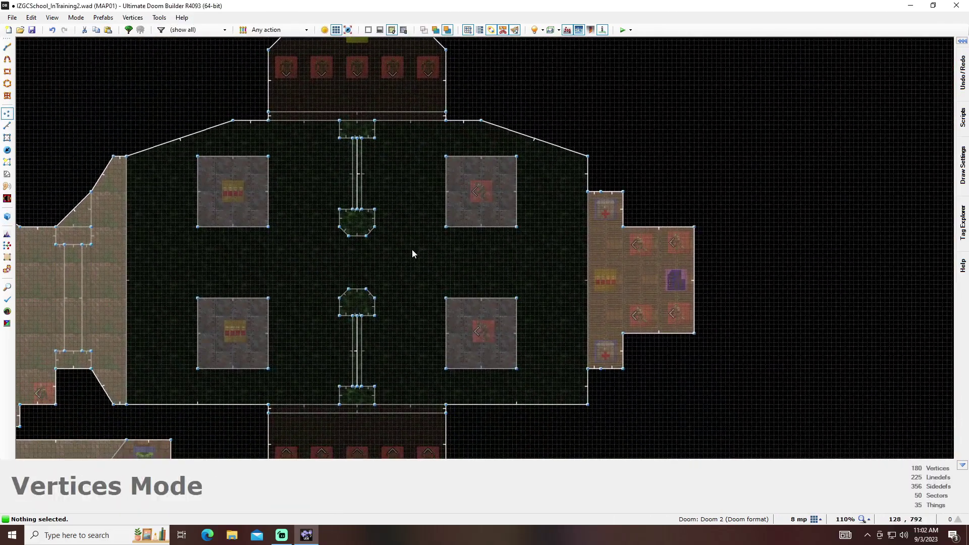
key("s")
left_click(407, 114)
middle_click_drag(407, 114, 384, 141)
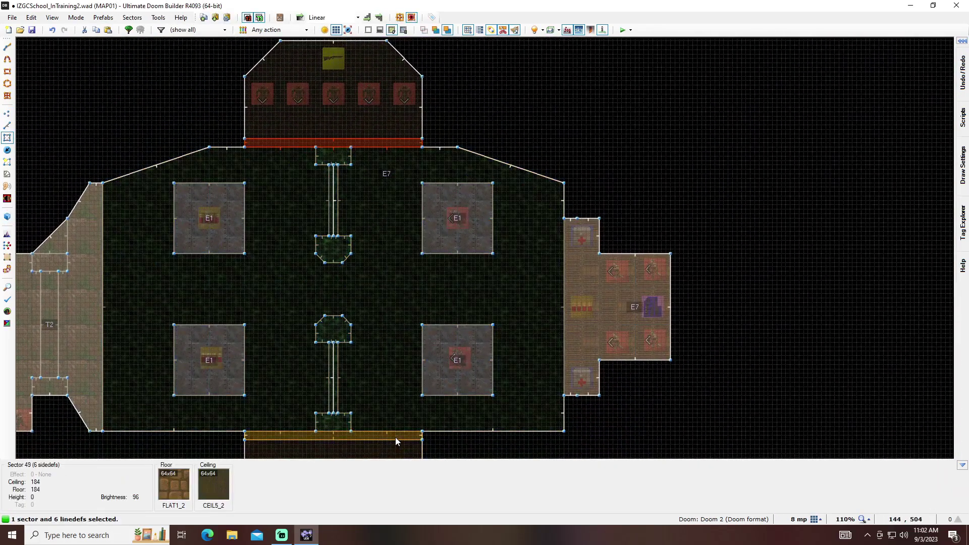
left_click(395, 437)
right_click(396, 437)
left_click(513, 341)
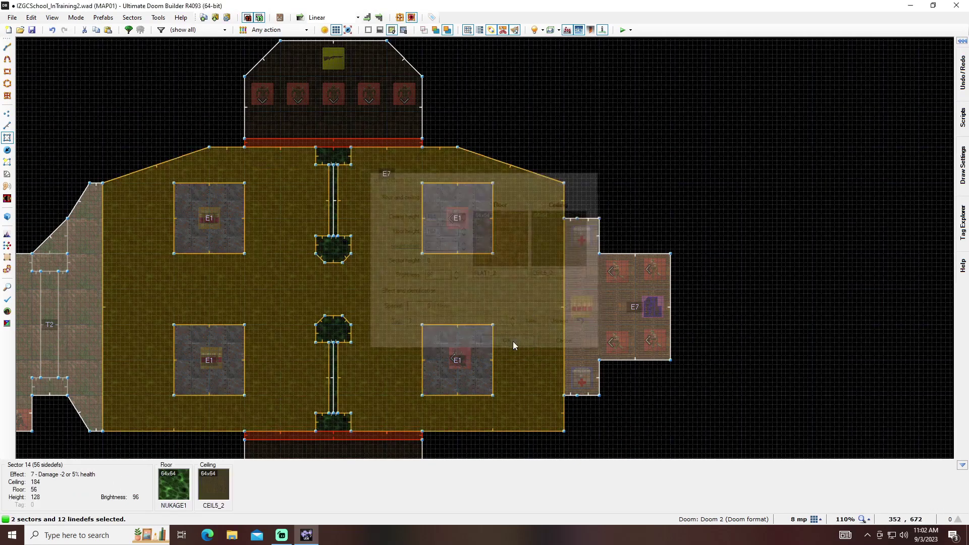
- Open the blue keycard alcove's sector properties, and draw a line across the alcove between the medkit strip and the key recess
scroll(601, 318, "up", 3)
key("d")
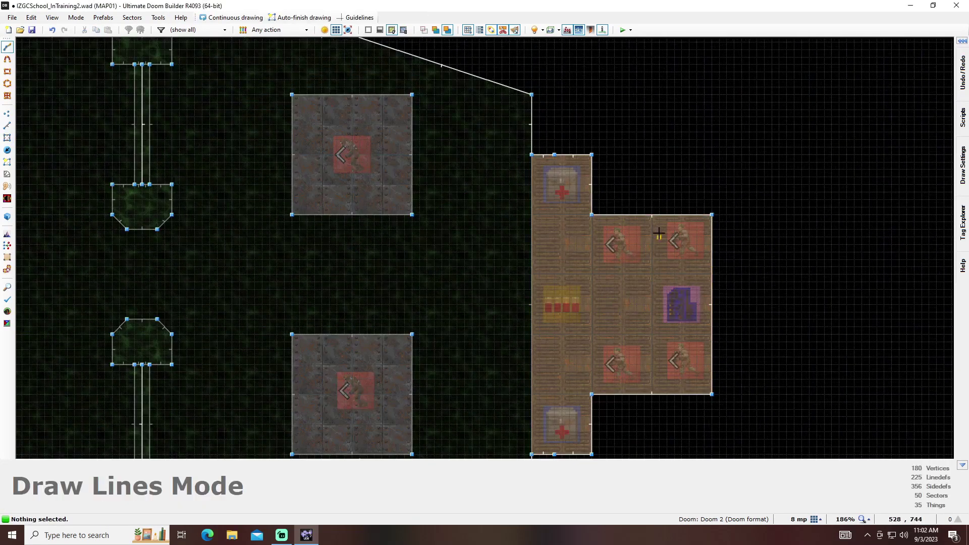
key("Escape")
right_click(643, 247)
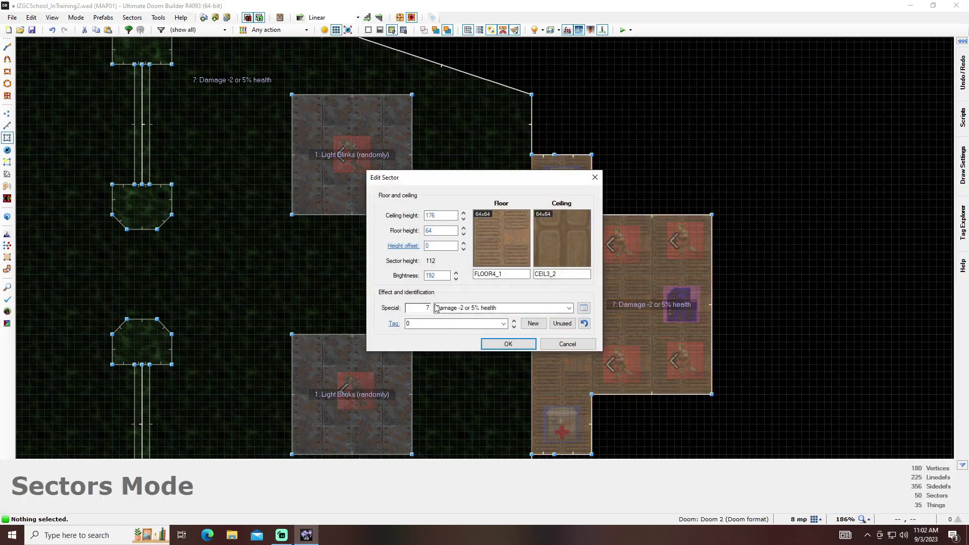
left_click(654, 301)
- Open the properties of the new line across the key alcove and browse the predefined Floor actions for it
key("l")
right_click(653, 228)
left_click(596, 357)
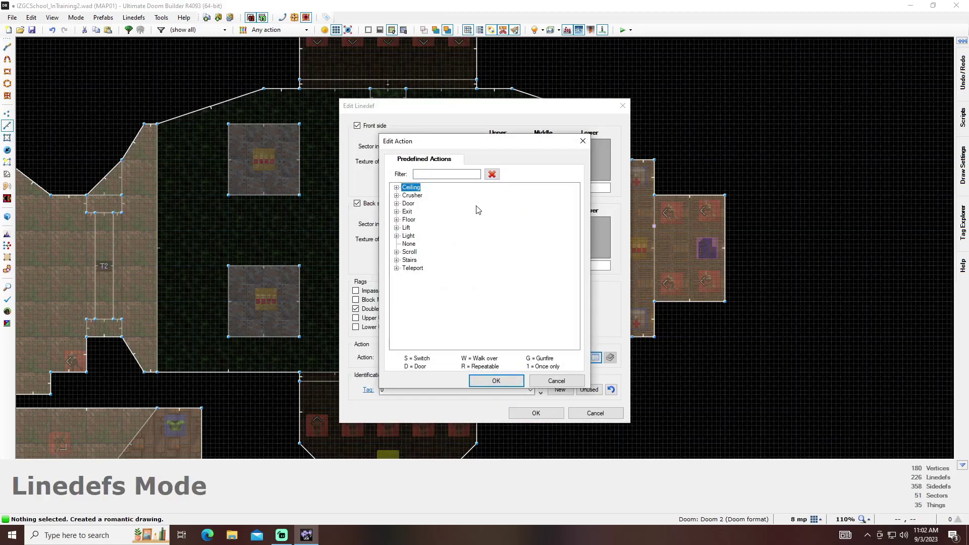
left_click(396, 220)
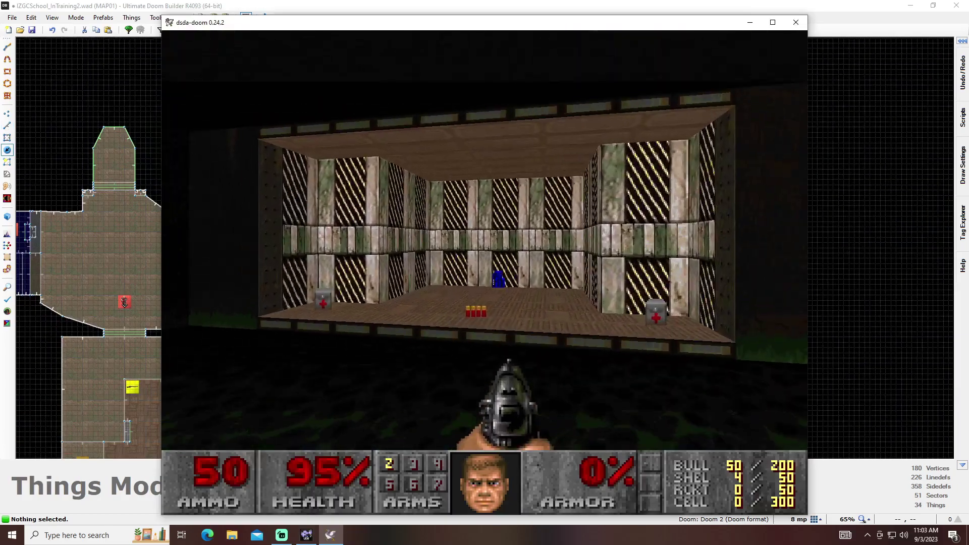
- Test the key alcove in dsda-doom by taking the blue keycard and walking back into the nukage hall
key("Up")
key("Left")
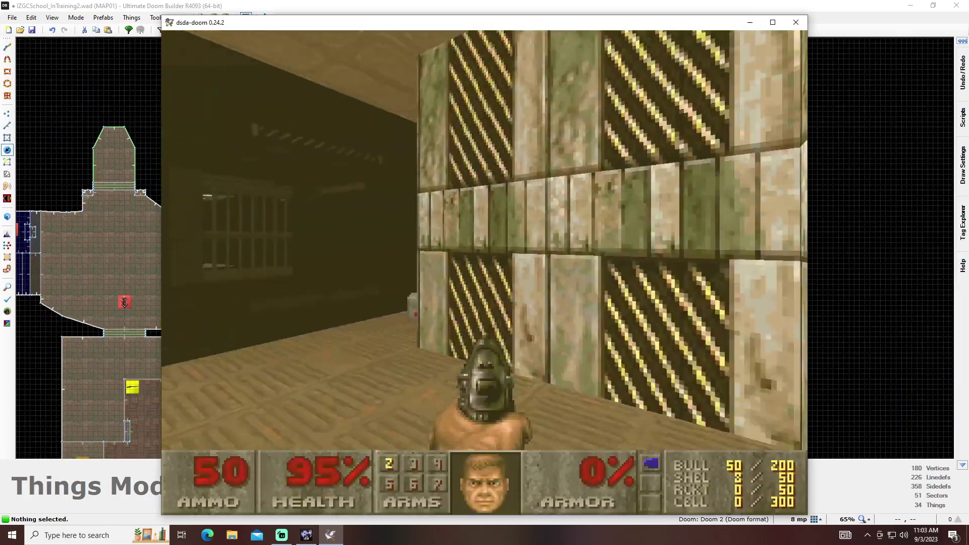
key("w")
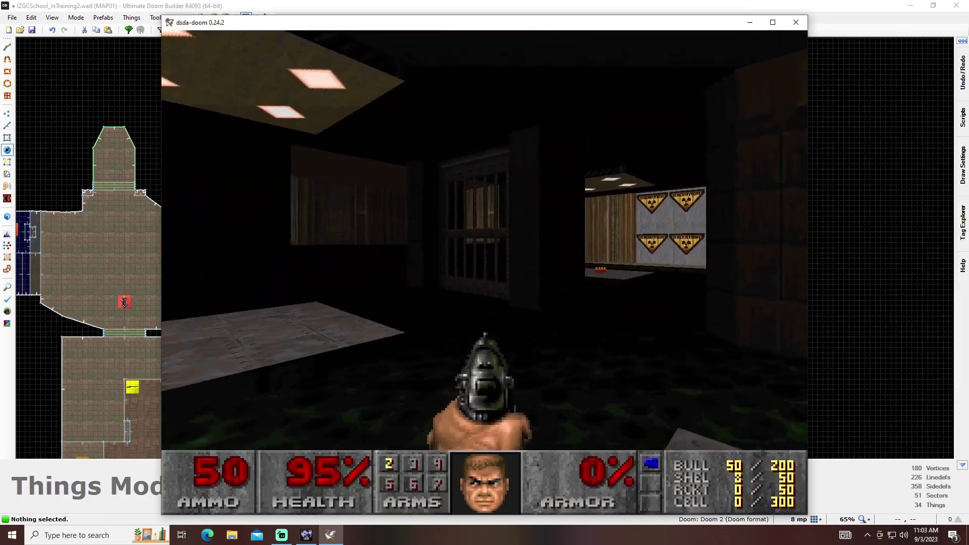
key("w")
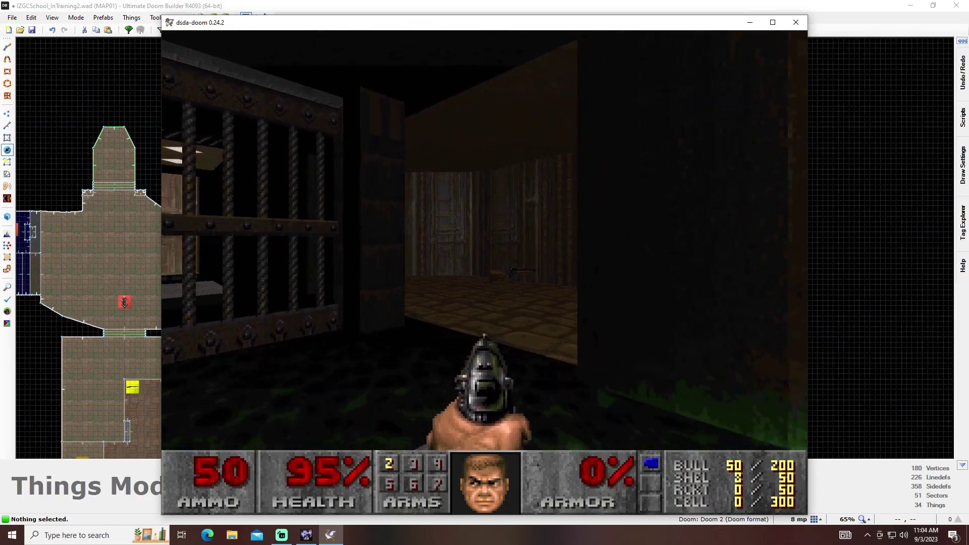
- Enter the side closet to collect and ready the shotgun, and quit the playtest back to the editor
key("w")
key("s")
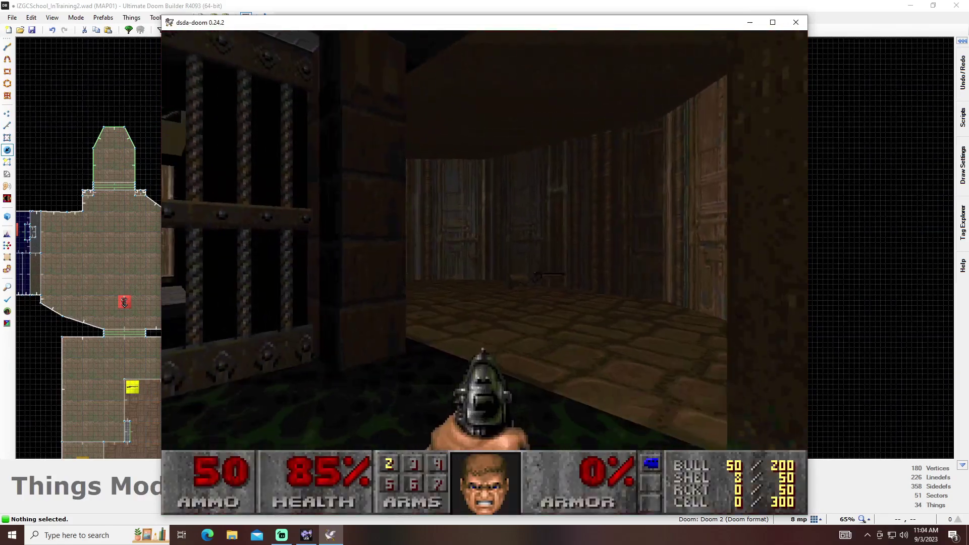
key("w")
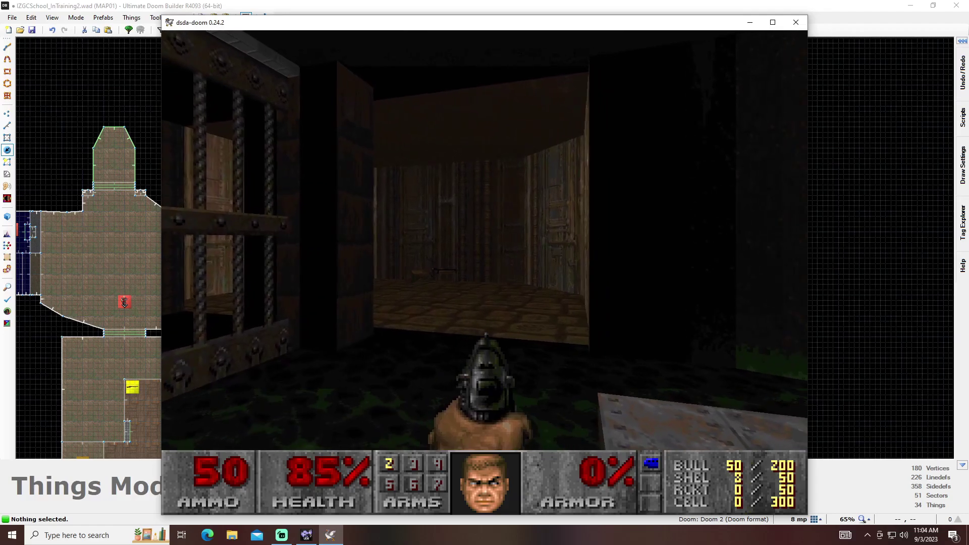
key("s")
key("3")
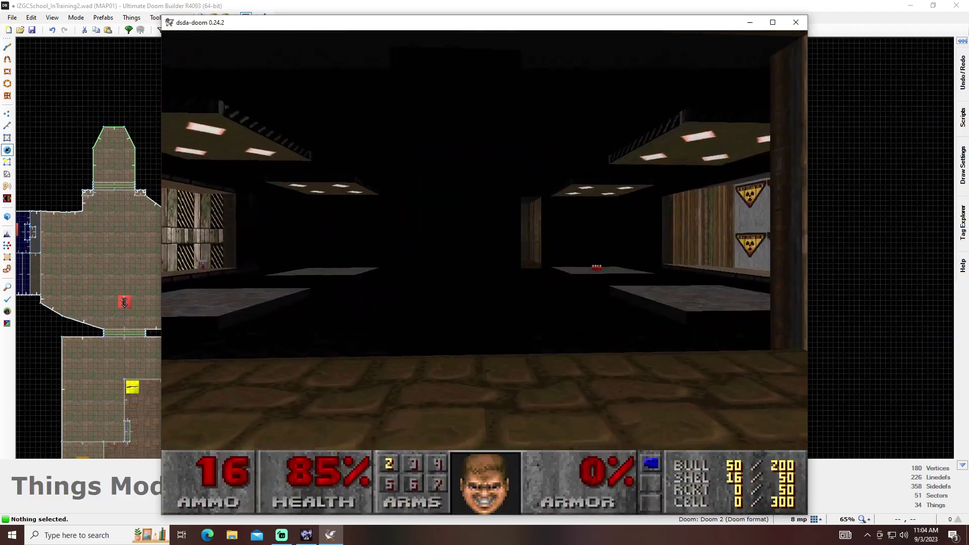
key("Escape")
key("Up")
key("Return")
key("y")
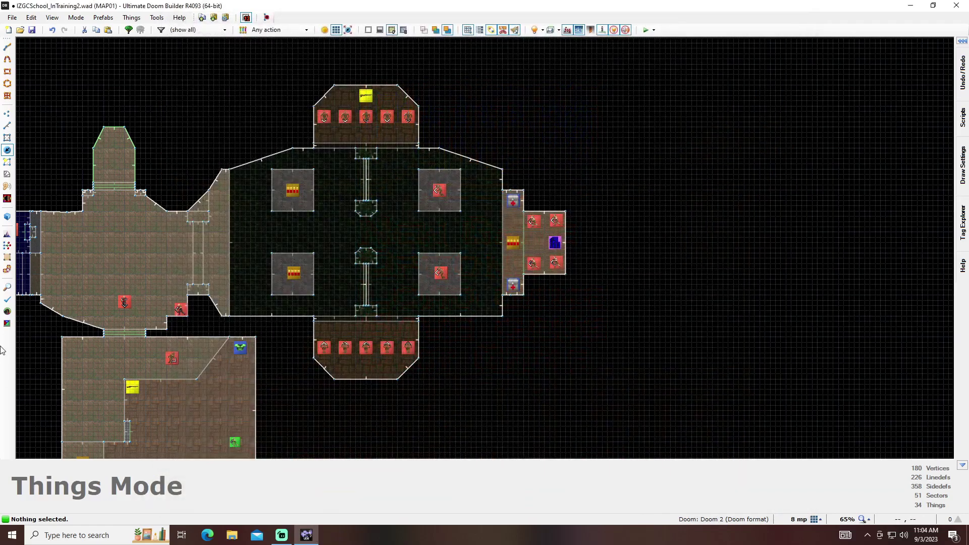
- Lower the floor of the shotgun monster closet to 64 in the 3D view, opening it onto the nukage hall
key("q")
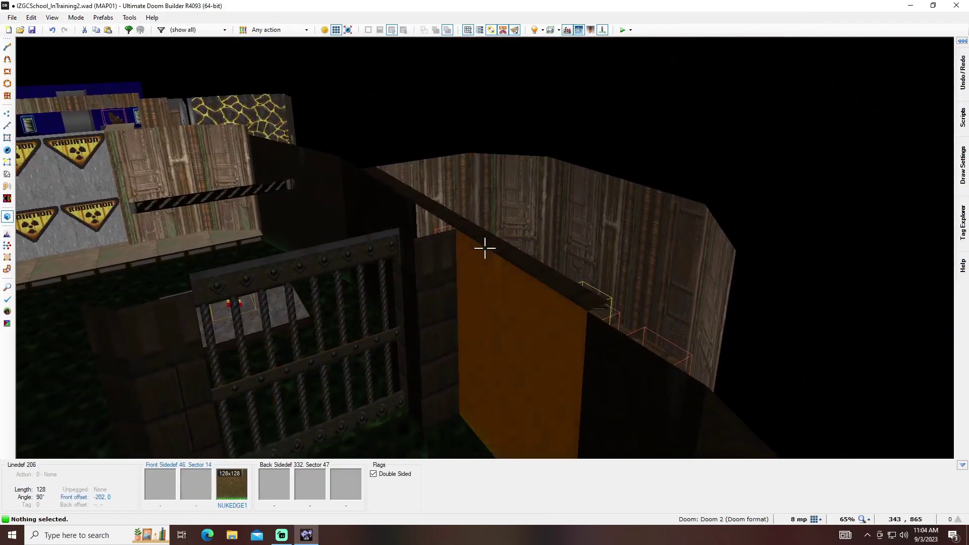
scroll(485, 248, "down", 15)
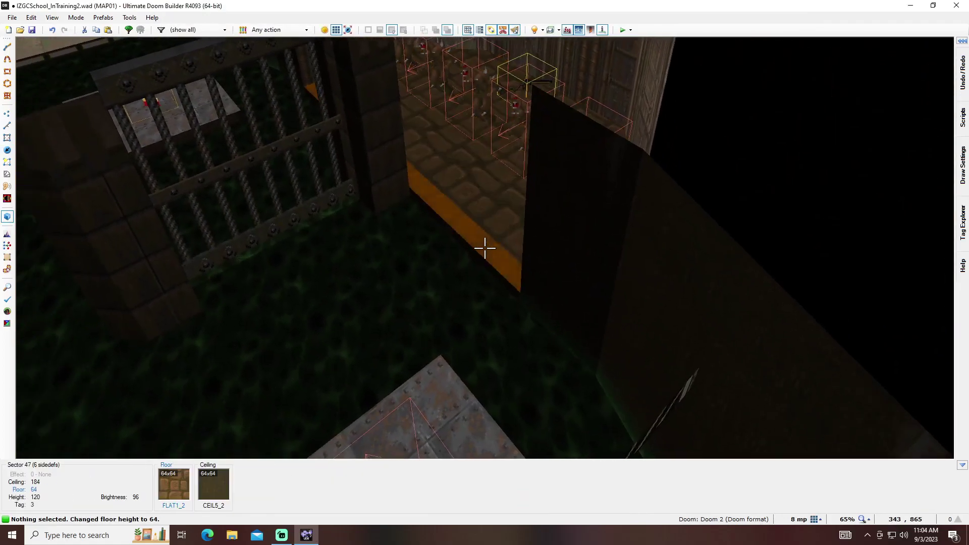
scroll(485, 248, "down", 1)
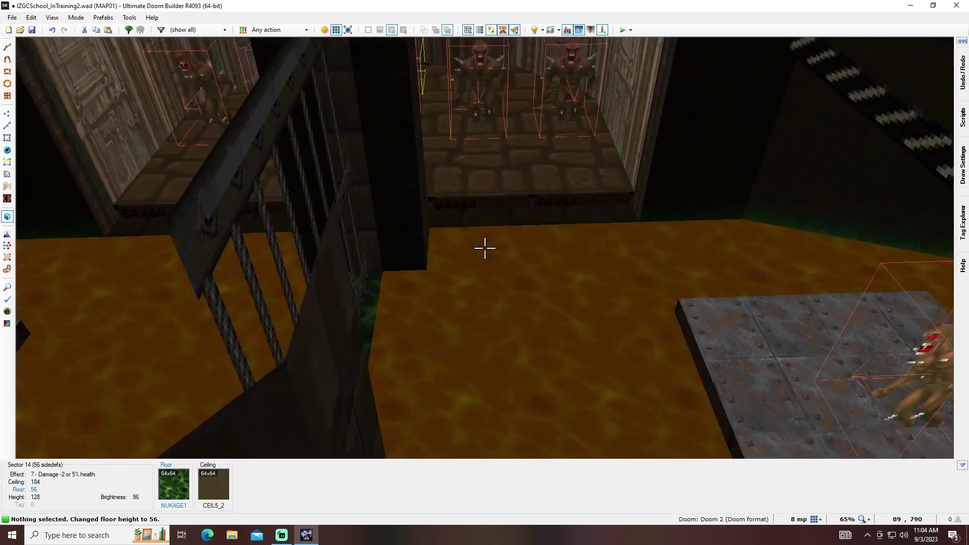
- Copy the BIGBRIK3 wall texture and shift a wall texture near the monster closet to offset 0, -10
key("ctrl+c")
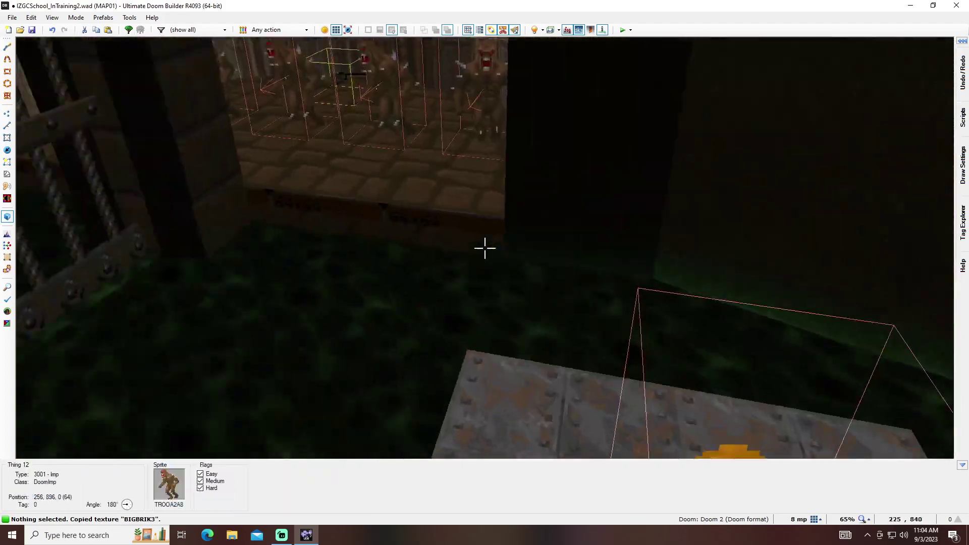
key("Up")
key("Up")
key("Up")
key("Up")
key("Up")
key("Up")
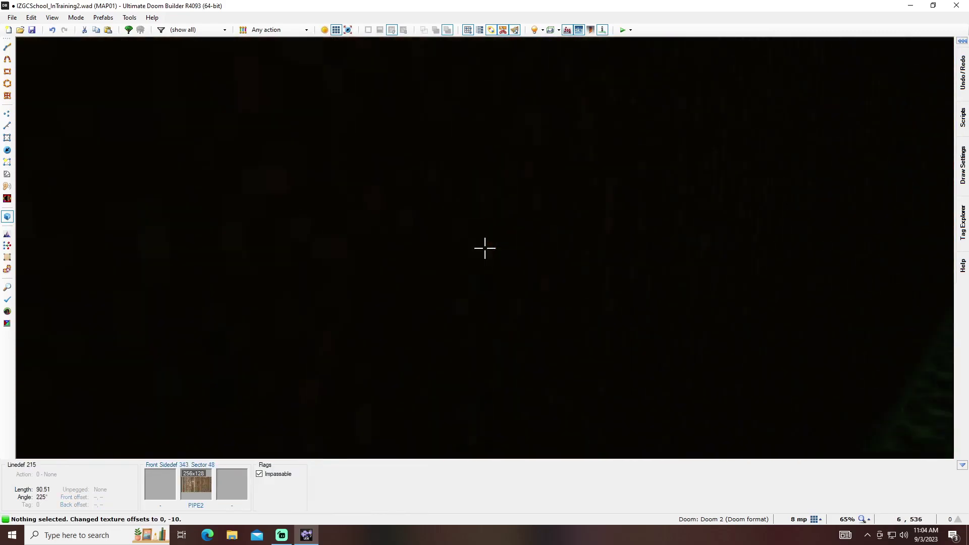
scroll(484, 248, "up", 1)
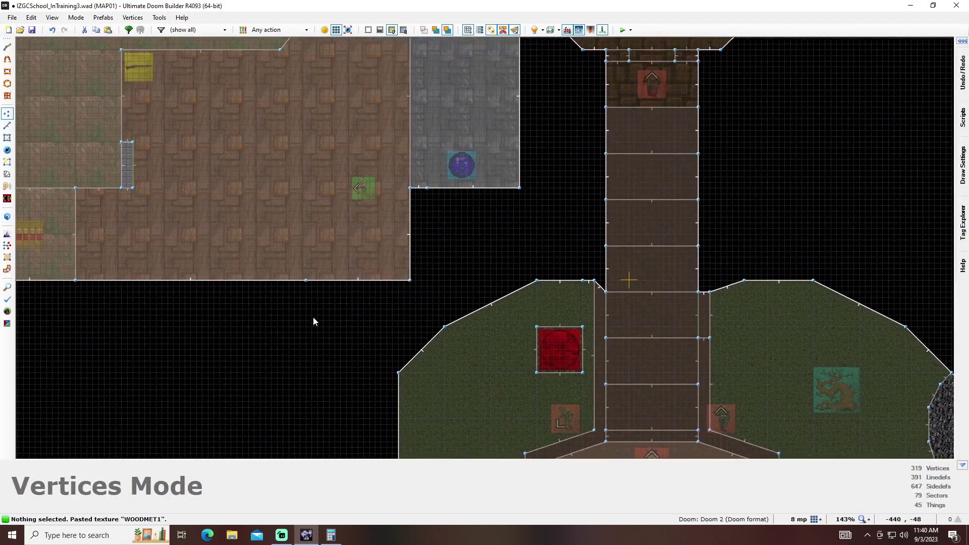
- Assign the unused tag 6 to the grey side room's sector that holds the blue sphere
middle_click_drag(337, 289, 295, 373)
key("l")
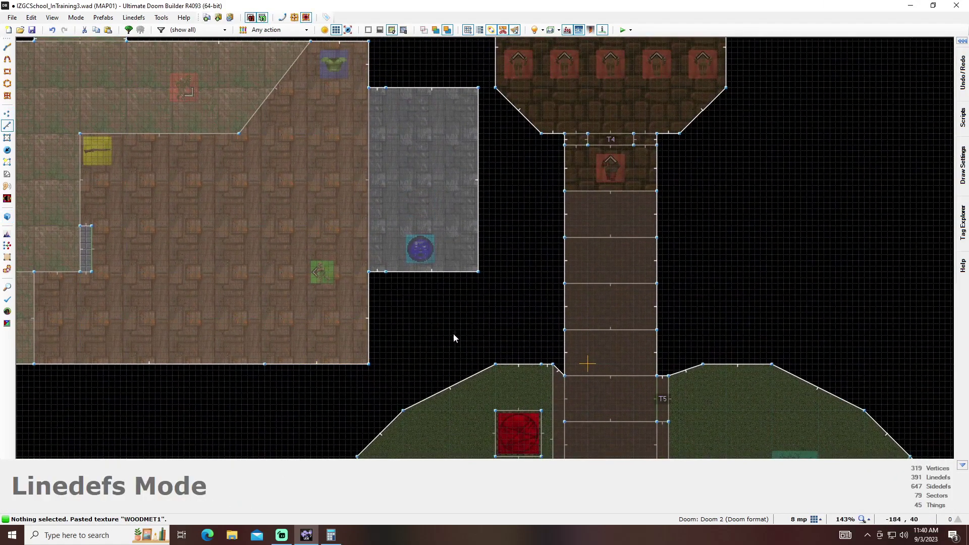
middle_click_drag(441, 317, 377, 347)
left_click(469, 319)
left_click(492, 342)
key("c")
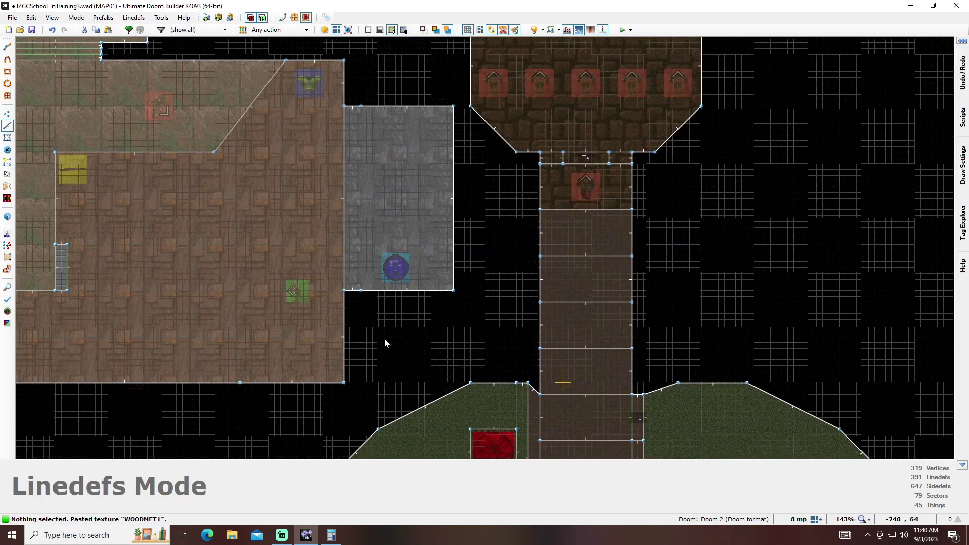
key("s")
right_click(404, 161)
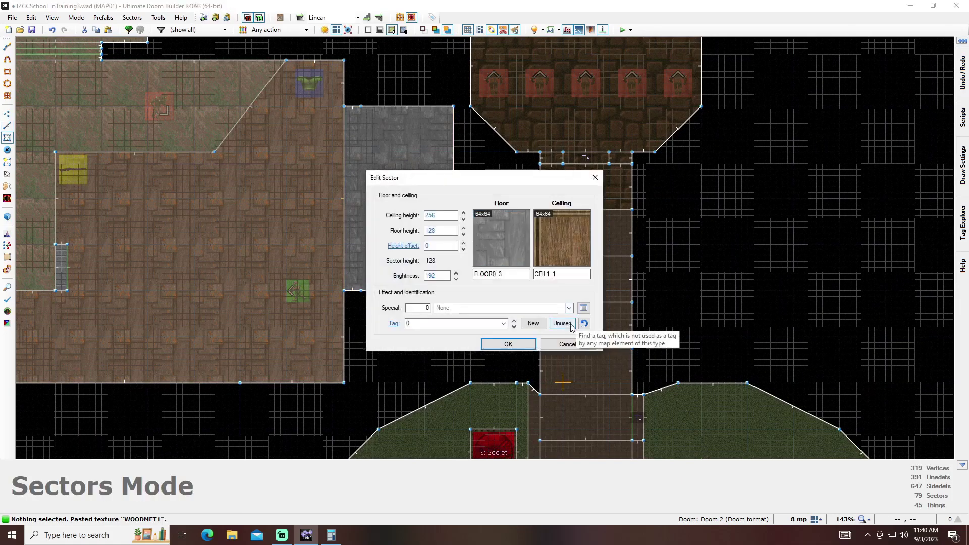
left_click(562, 324)
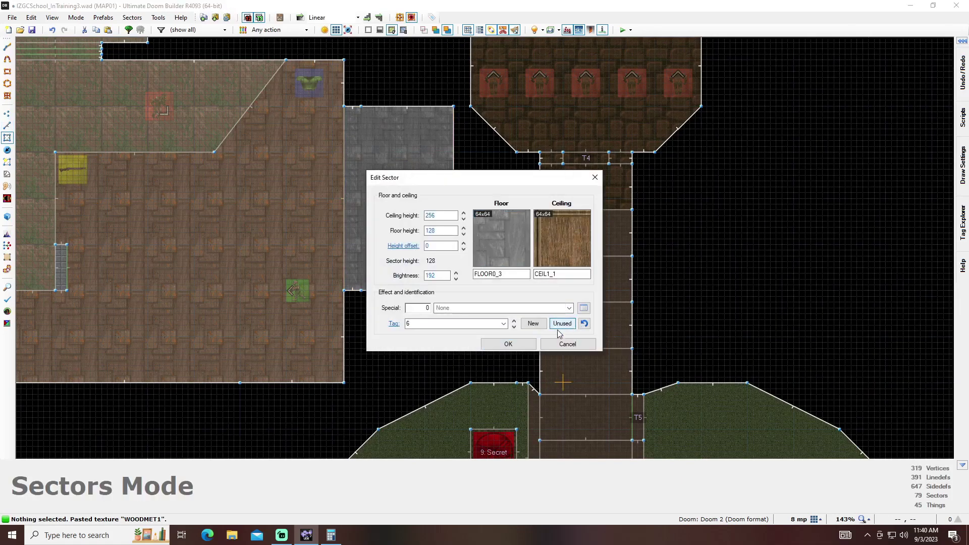
left_click(511, 344)
- Insert a teleport destination in the grey side room, move it to the room's upper corner and set its facing angle
key("t")
right_click(398, 144)
type("tele")
key("Down")
key("Return")
left_click_drag(399, 151, 438, 132)
right_click(438, 131)
left_click(458, 301)
left_click(419, 335)
- Give the four lines around the red pad in the outdoor area action 97, WR Teleport
key("space")
key("l")
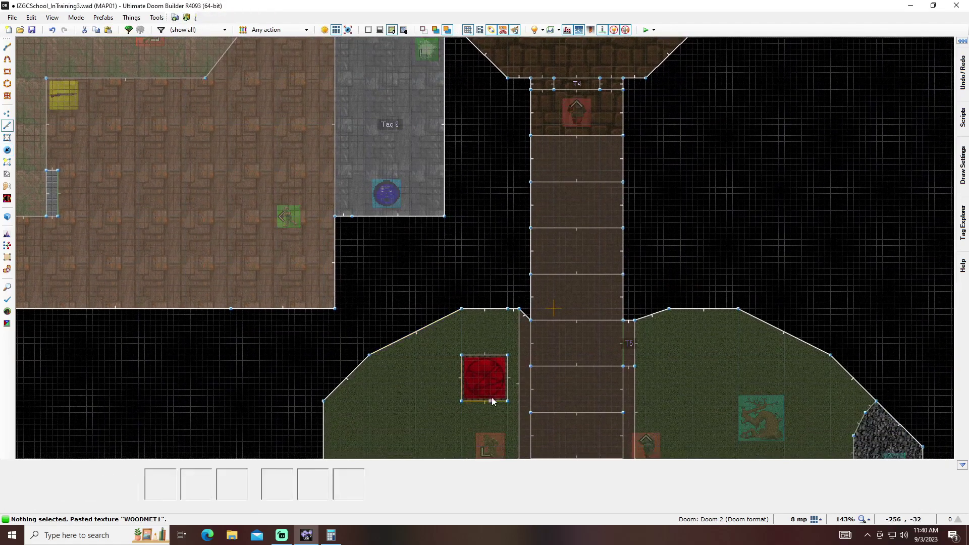
left_click(461, 382)
left_click(486, 356)
left_click(509, 372)
left_click(483, 404)
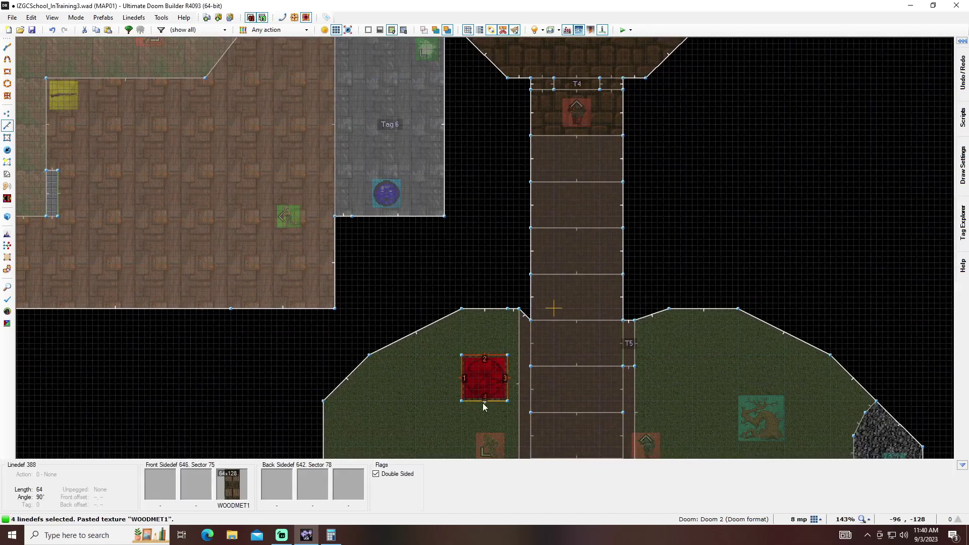
right_click(483, 403)
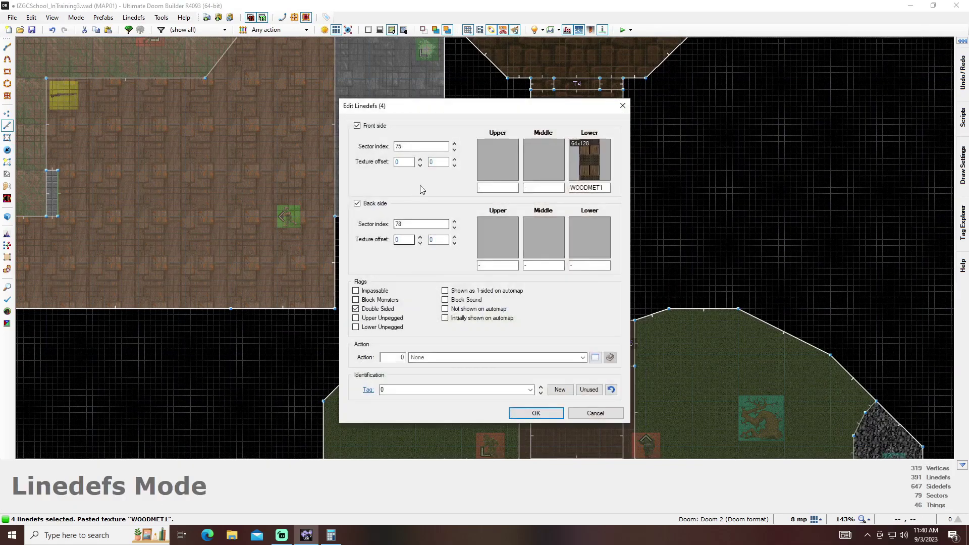
left_click(593, 359)
type("w")
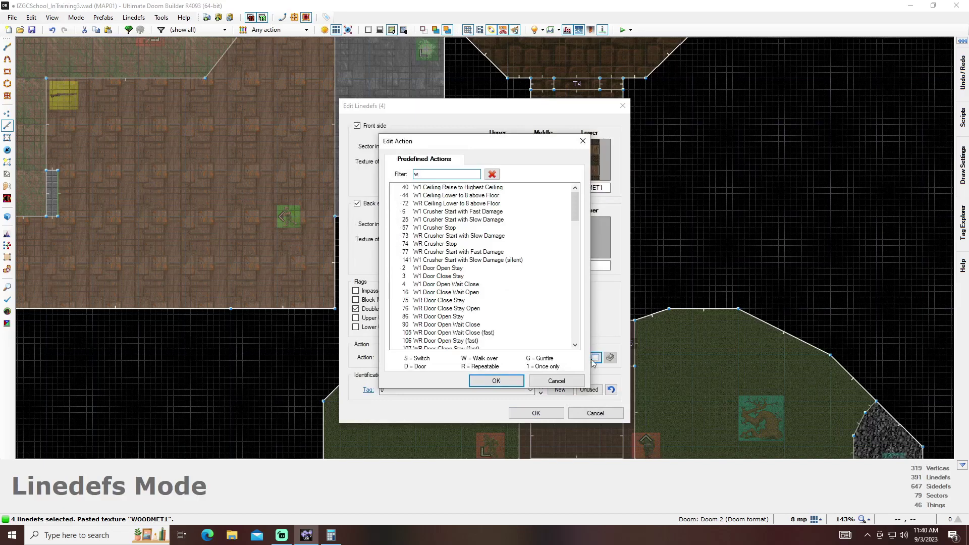
type("r tel")
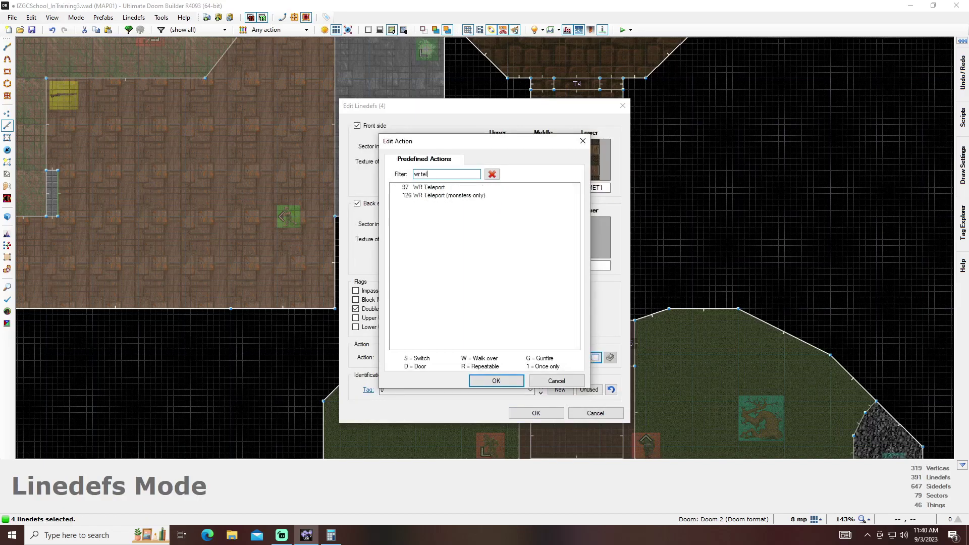
left_click(496, 381)
- Link the red pad's four lines to tag 6, apply the change and clear the selection
left_click(589, 390)
left_click(513, 412)
scroll(491, 403, "down", 2)
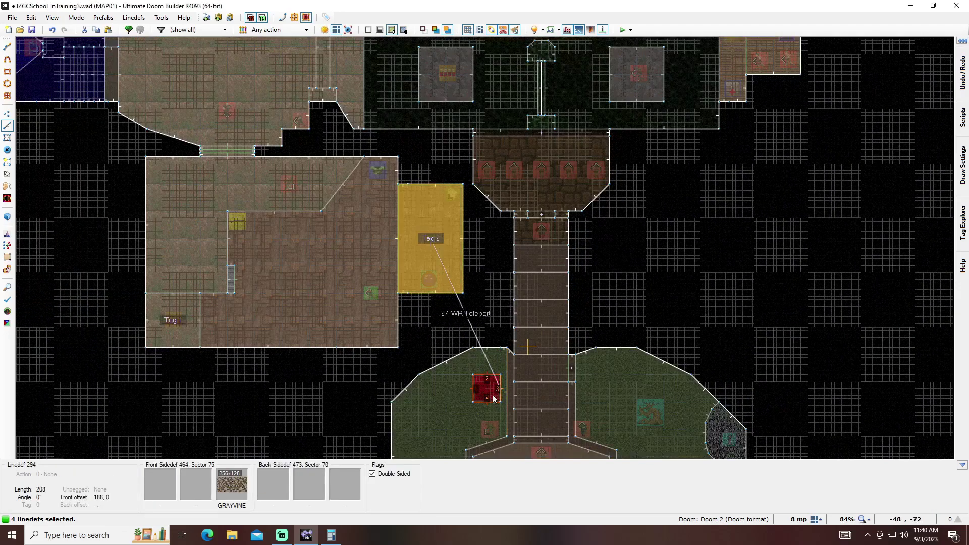
key("c")
- Launch the map in dsda-doom and walk onto the red pad to test the teleport into the grey side room
middle_click_drag(325, 388, 239, 274)
key("F9")
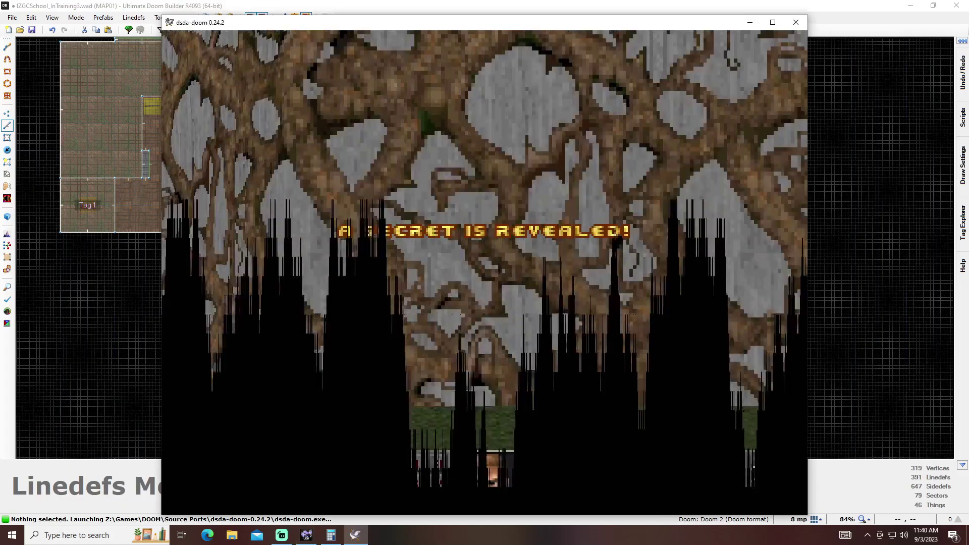
key("w")
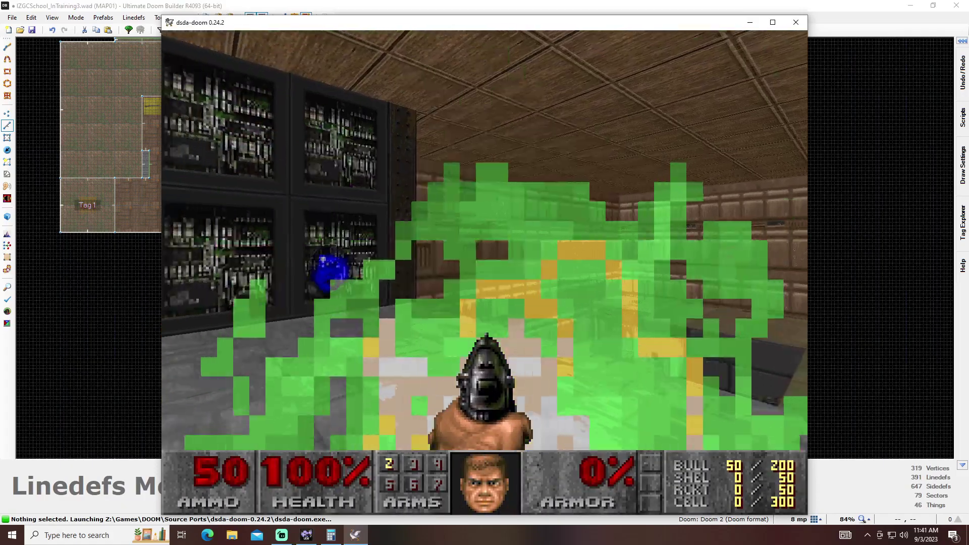
key("Right")
key("Left")
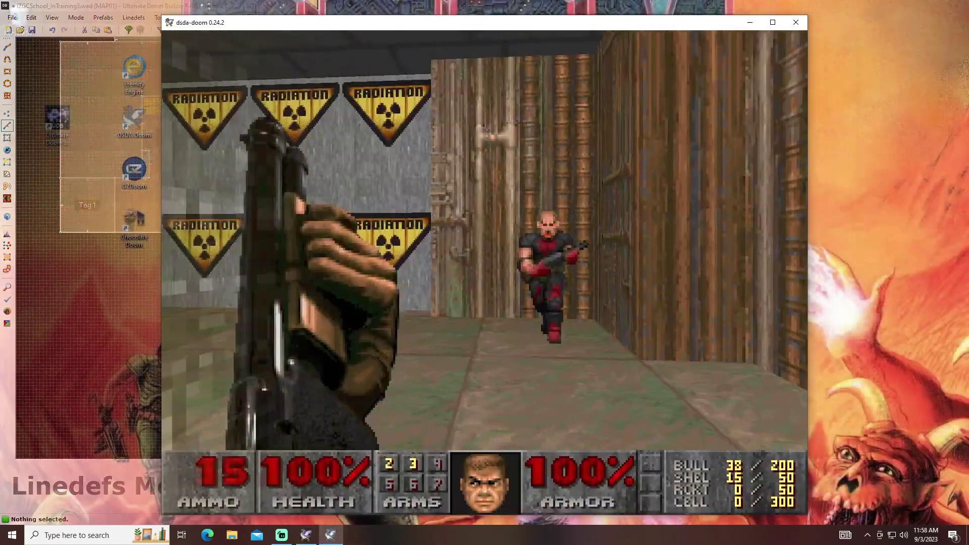
- Playtest the main hall with the shotgun, shooting the enemies and the barrel at the top of the blue stairs
key("ctrl")
key("w")
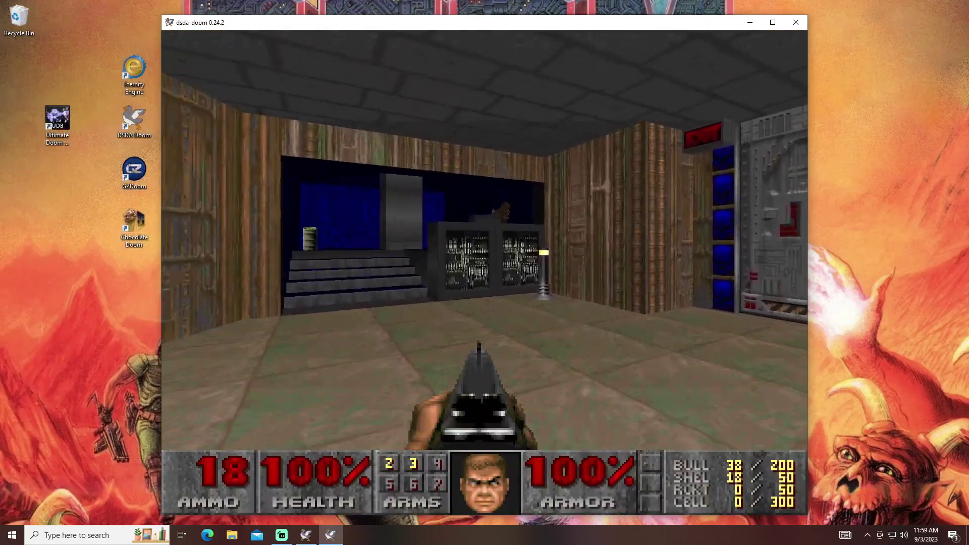
key("ctrl")
key("Left")
key("ctrl")
key("w")
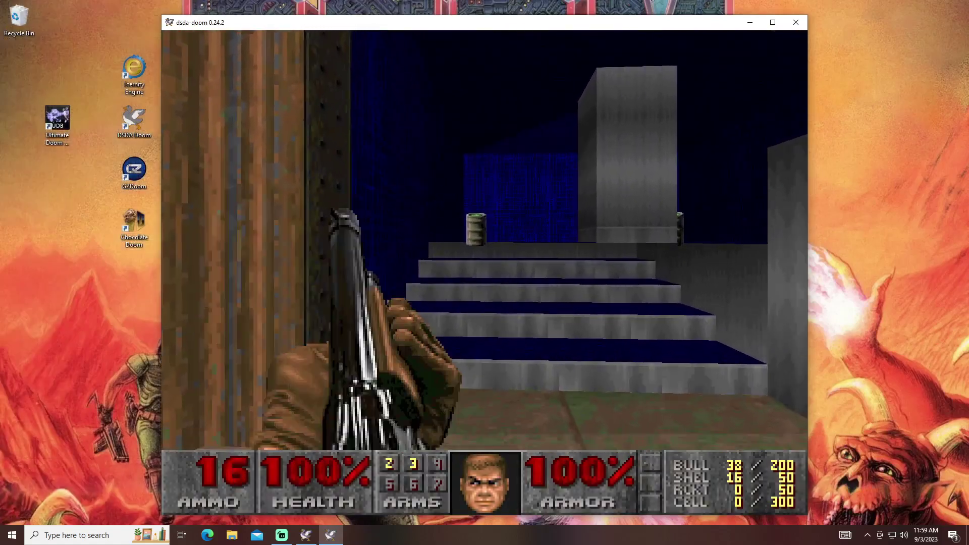
key("ctrl")
key("Right")
key("Left")
key("ctrl")
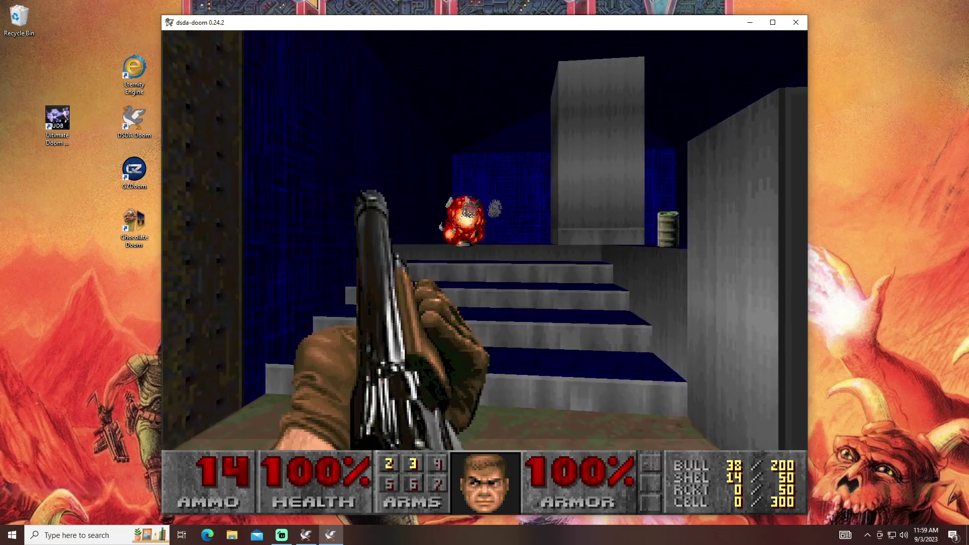
- Continue the playtest into the nukage hall and shoot toward the enemies beyond the barred gates
key("w")
key("Right")
key("s")
key("w")
key("Left")
key("w")
key("Left")
key("ctrl")
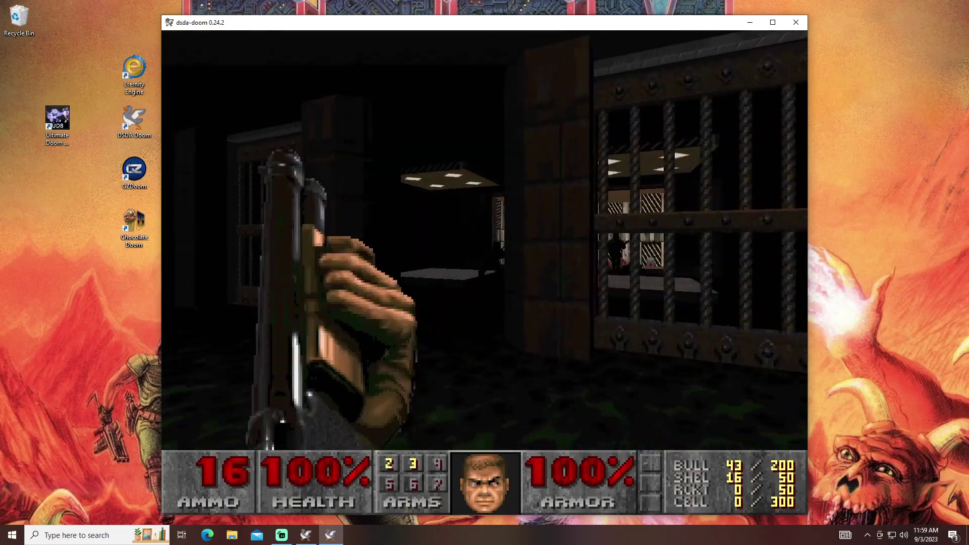
key("Right")
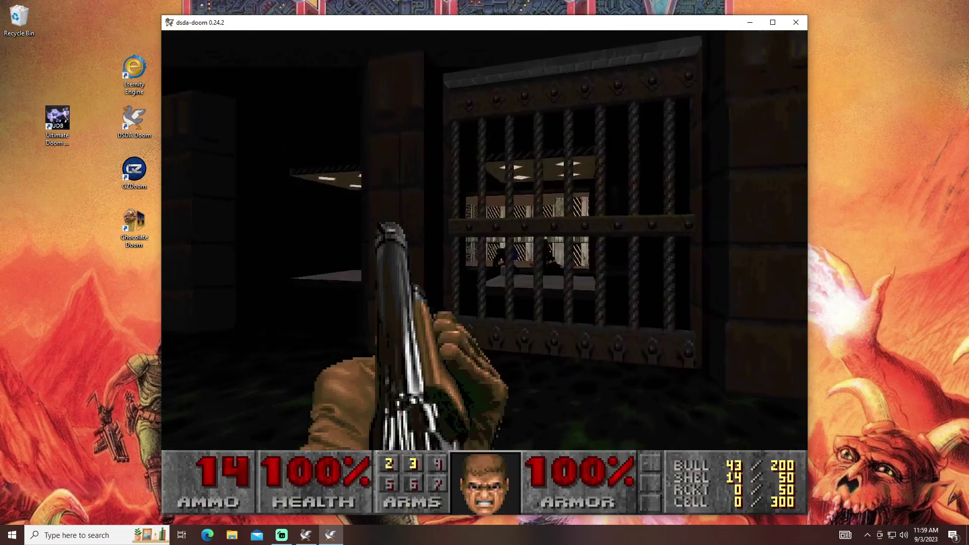
- Cross the nukage hall to the key alcove, take the blue keycard and return to face the opened closets
key("w")
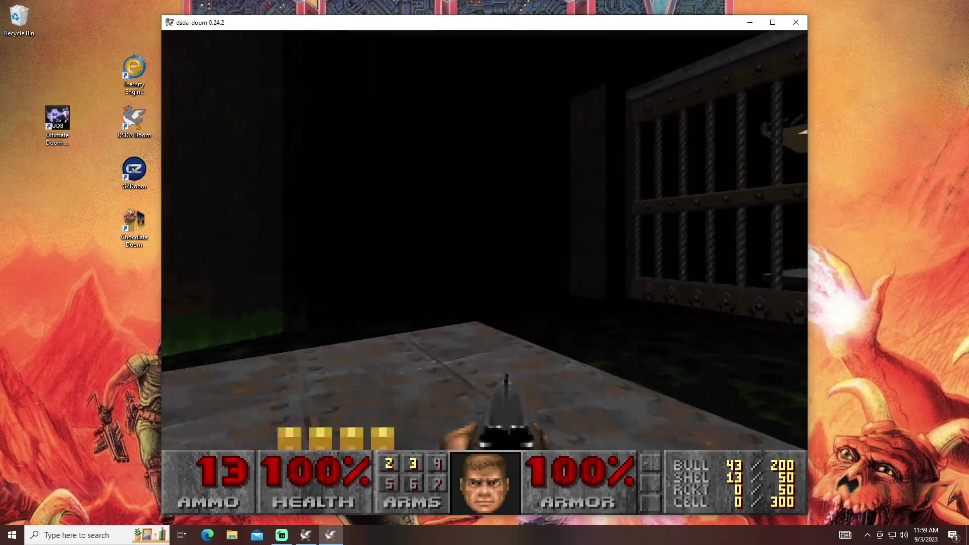
key("w")
key("Left")
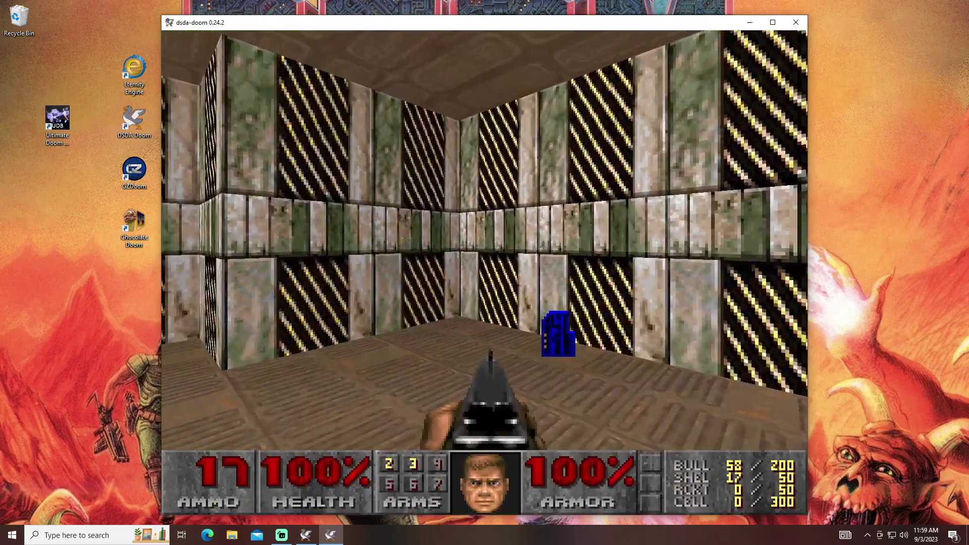
key("Right")
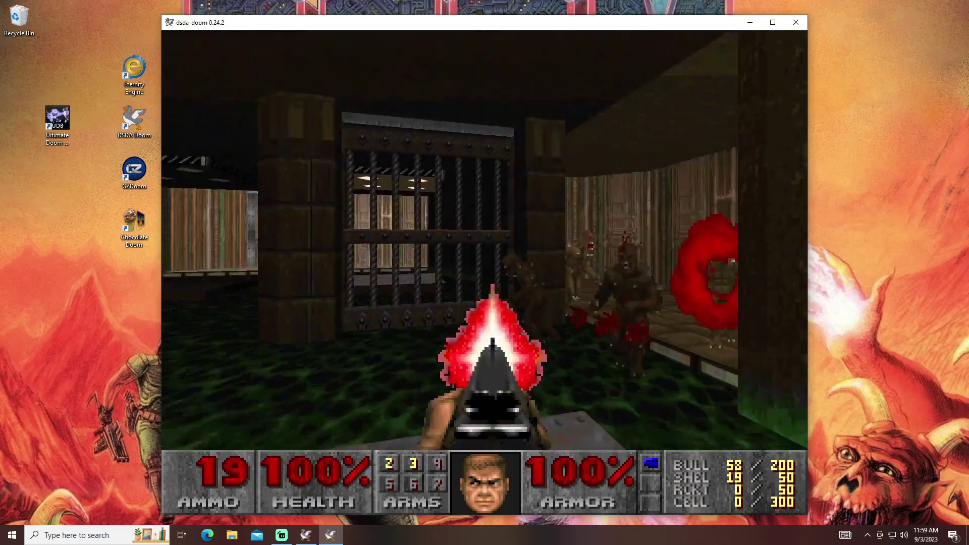
- Fight the imps released from the monster closets with the shotgun and enter the closet to collect shells
key("Left")
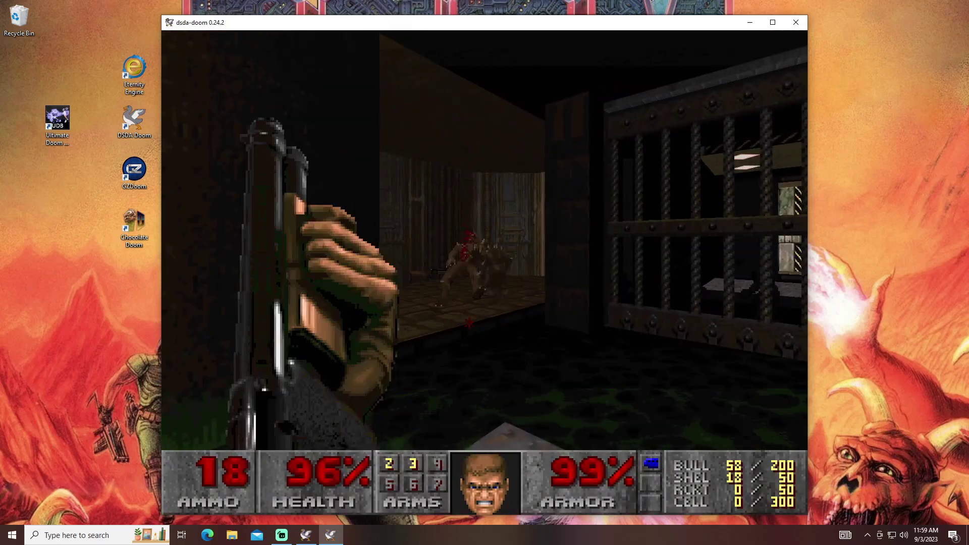
key("Right")
key("ctrl")
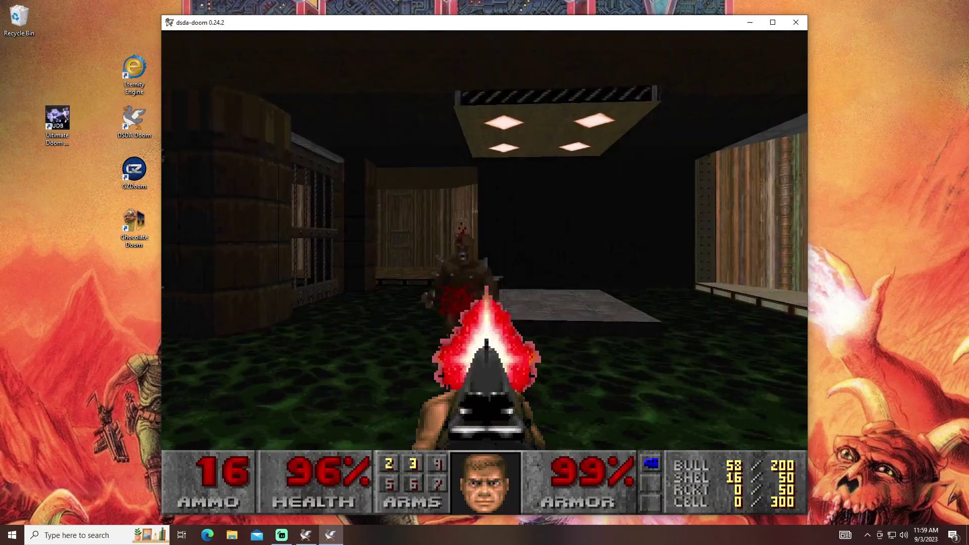
key("Left")
key("ctrl")
key("Down")
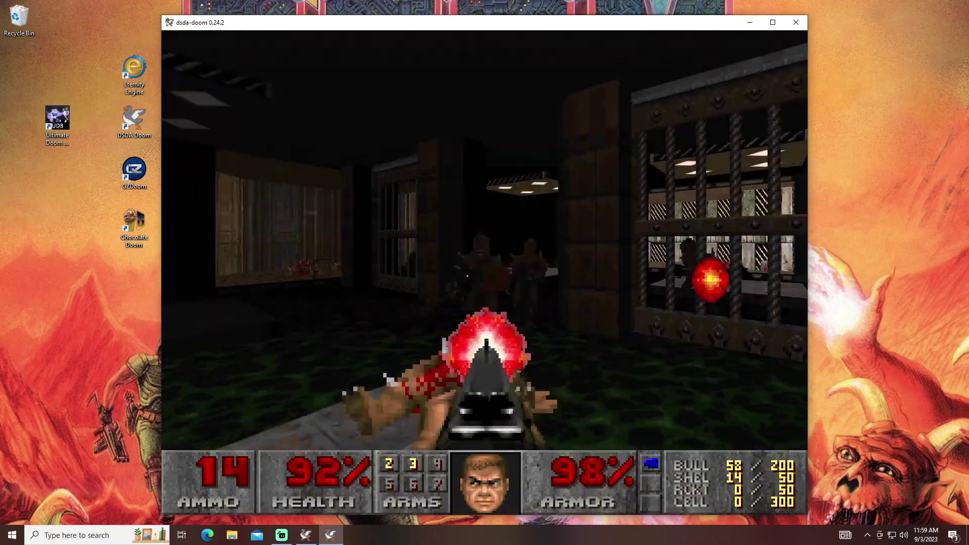
key("Up")
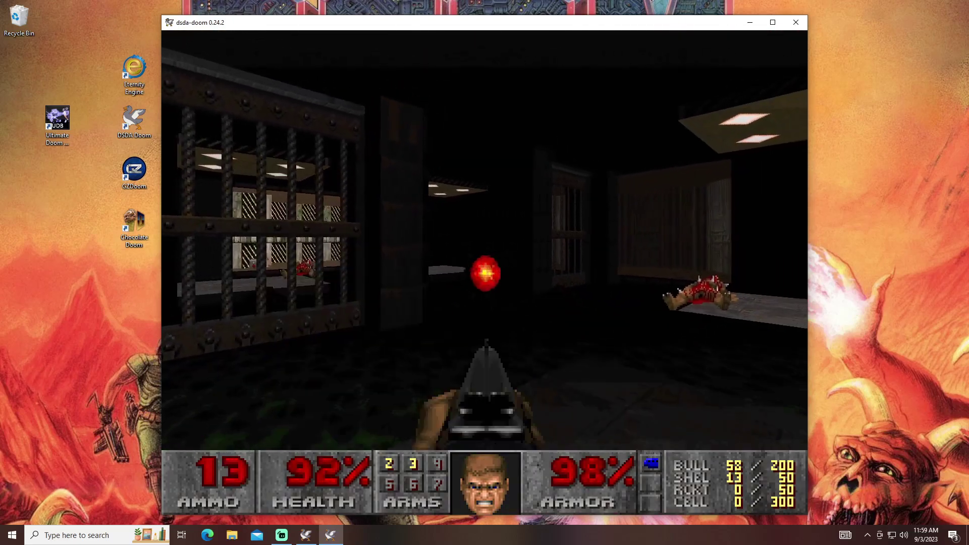
key("w")
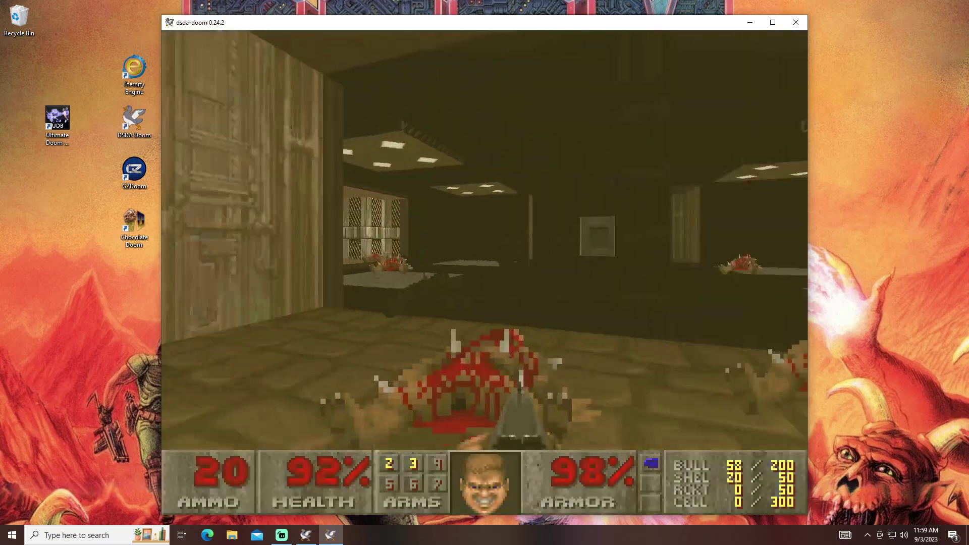
- Playtest the secret stairway, fighting its enemies with the super shotgun while advancing toward the outdoor area
key("1")
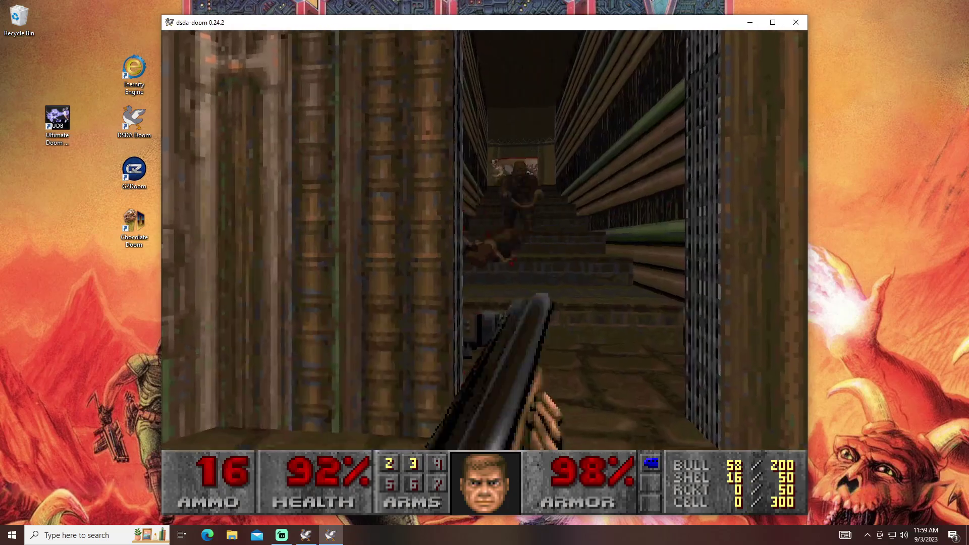
key("ctrl")
key("w")
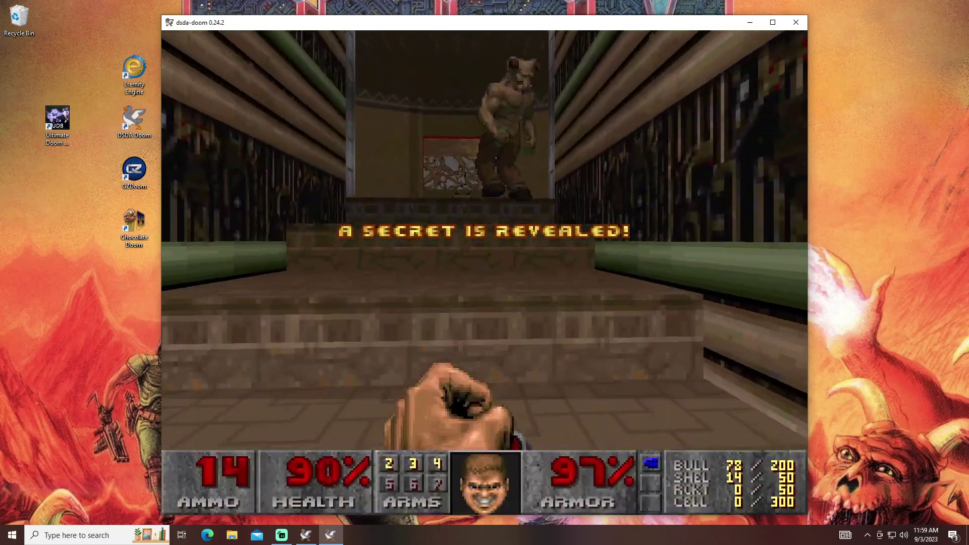
key("s")
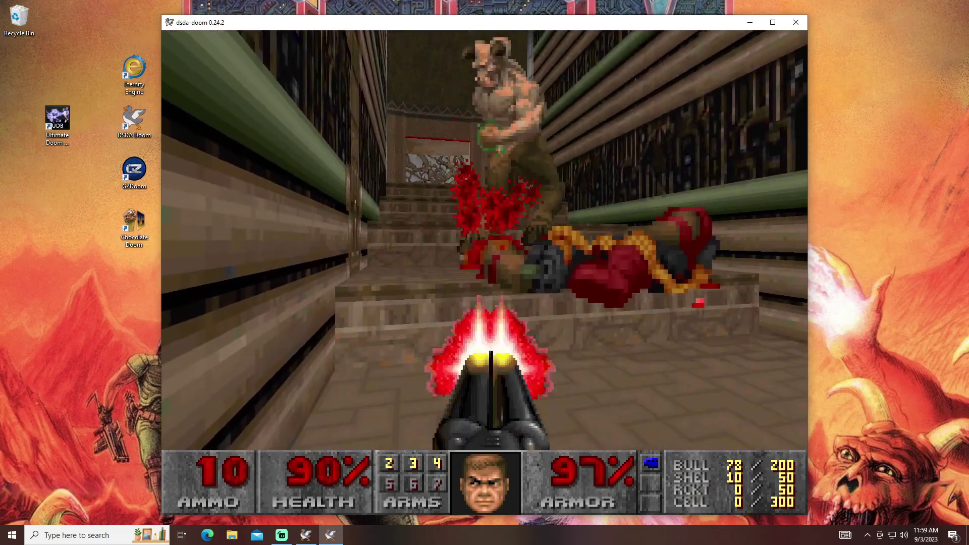
key("s")
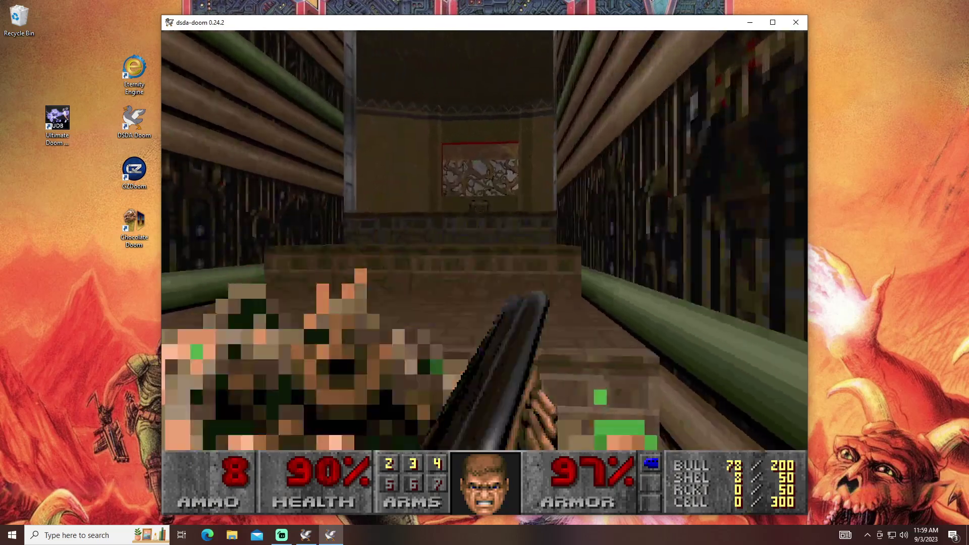
key("w")
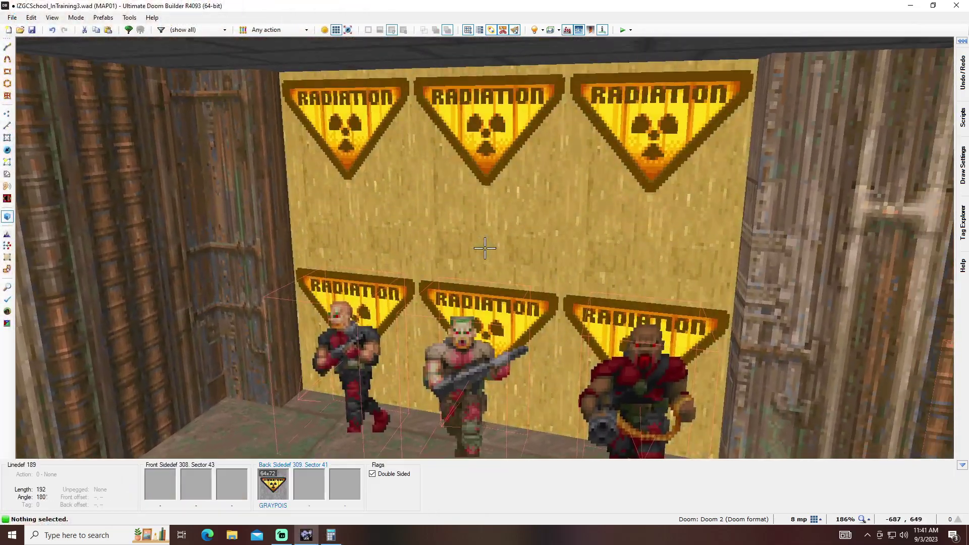
- In the 3D view, set thing visibility to sprites only, enable gravity and turn off highlighting to view the three enemies by the radiation wall
key("t")
key("t")
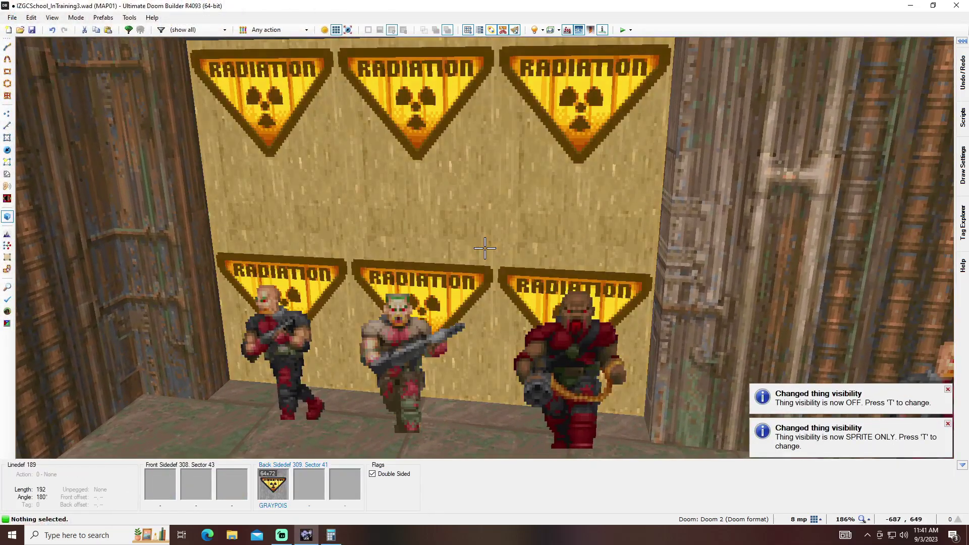
key("g")
key("s")
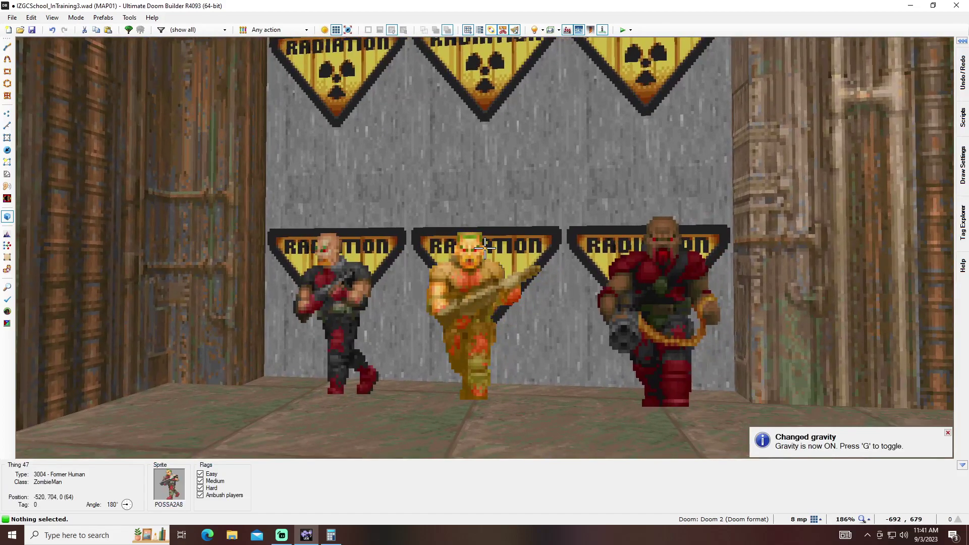
key("w")
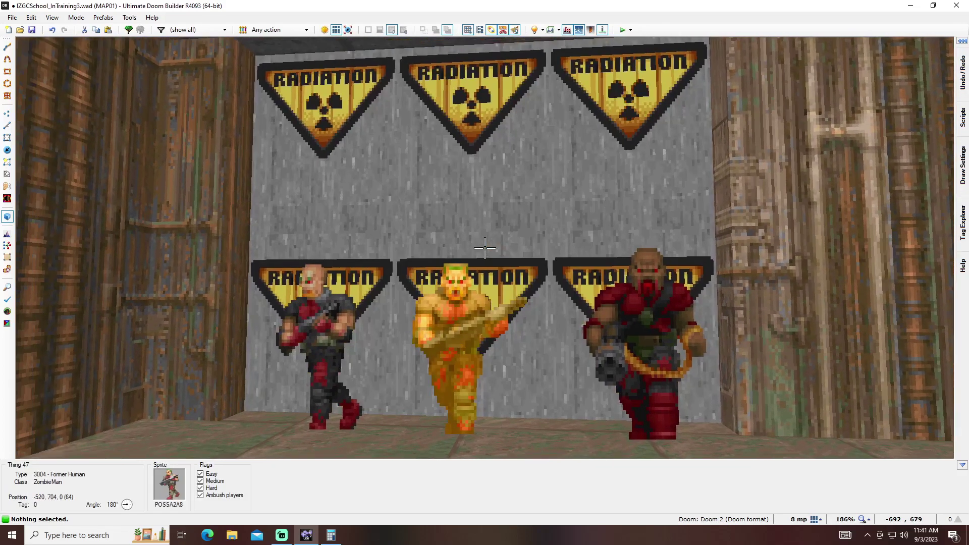
key("h")
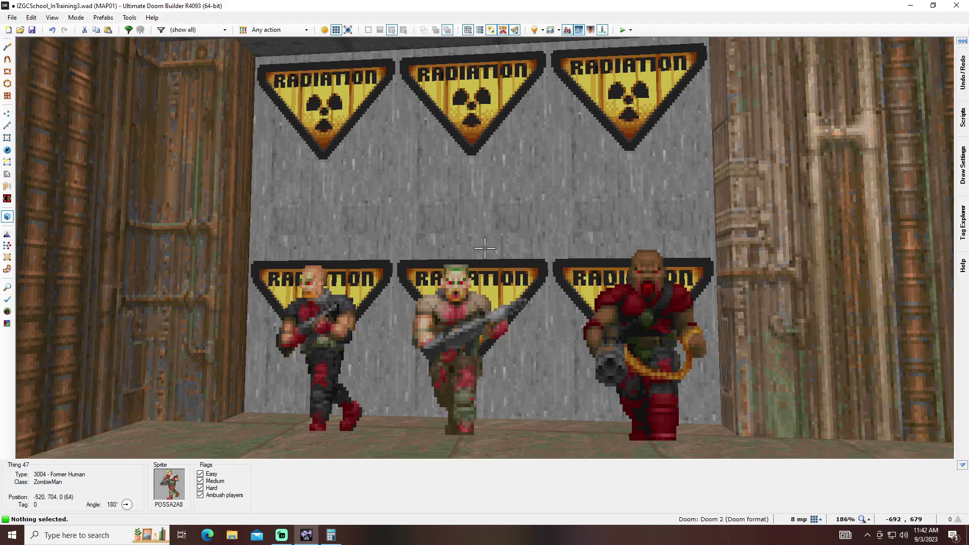
- Turn highlighting and full thing visibility back on and return to the 2D map
key("h")
key("t")
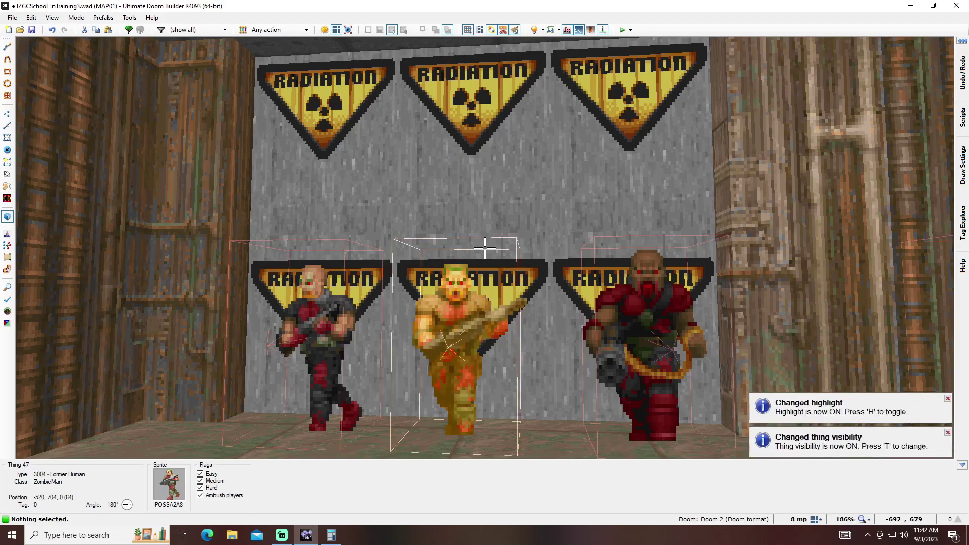
key("q")
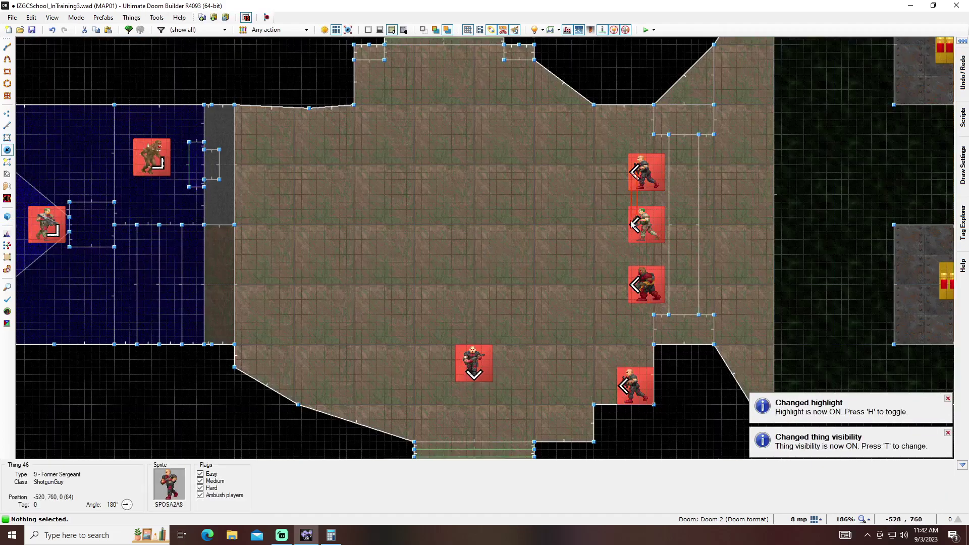
- Delete the column of three enemies near the main hall's nukage-side wall and save the map
key("Delete")
key("Delete")
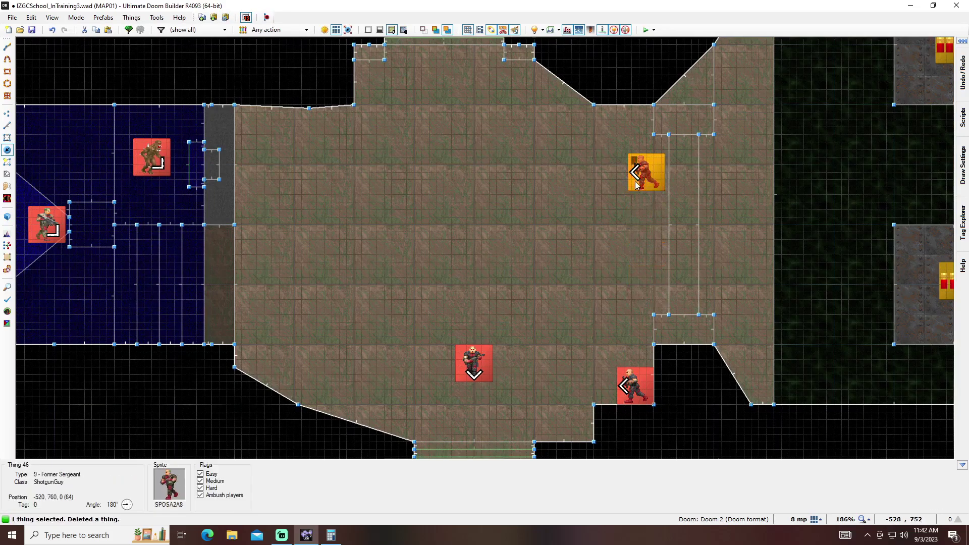
key("Delete")
scroll(539, 342, "down", 4)
middle_click_drag(539, 344, 407, 258)
key("ctrl+s")
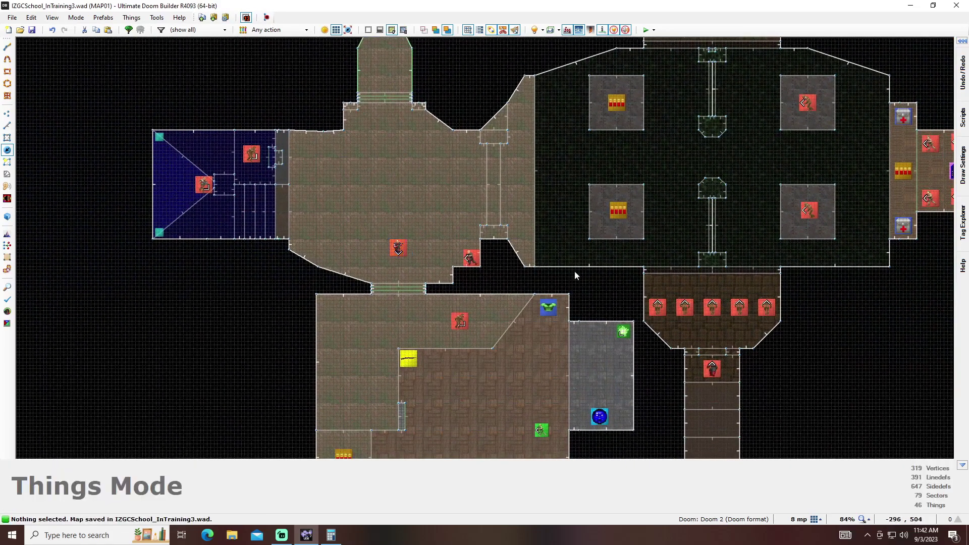
scroll(328, 235, "down", 3)
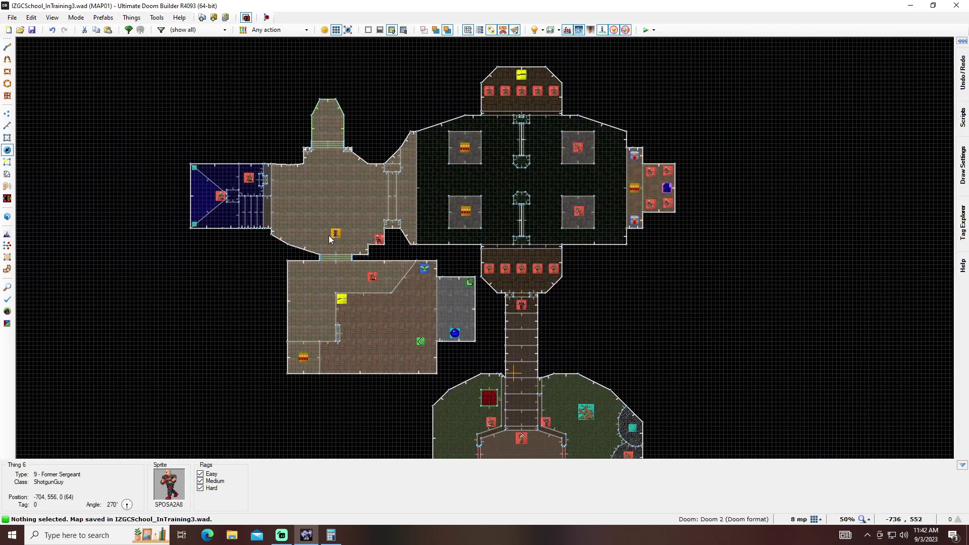
middle_click_drag(745, 307, 683, 260)
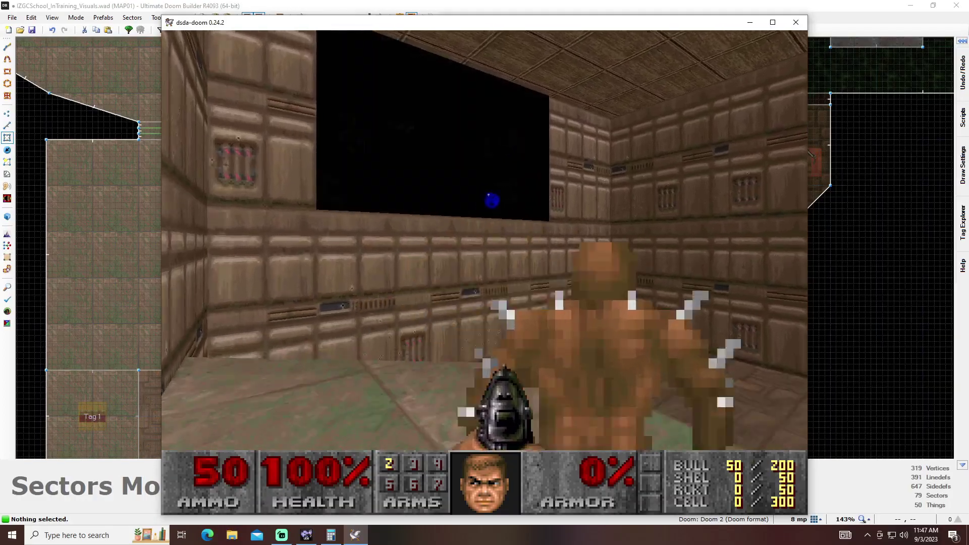
- Playtest the starting room with the god-mode cheat iddqd, taking the shotgun and fighting through to the main hall
key("Left")
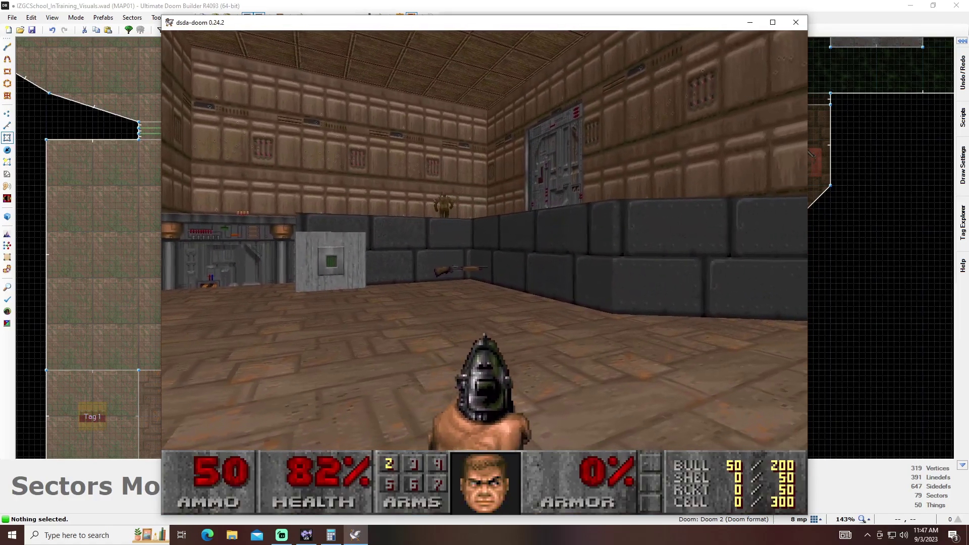
type("iddqd")
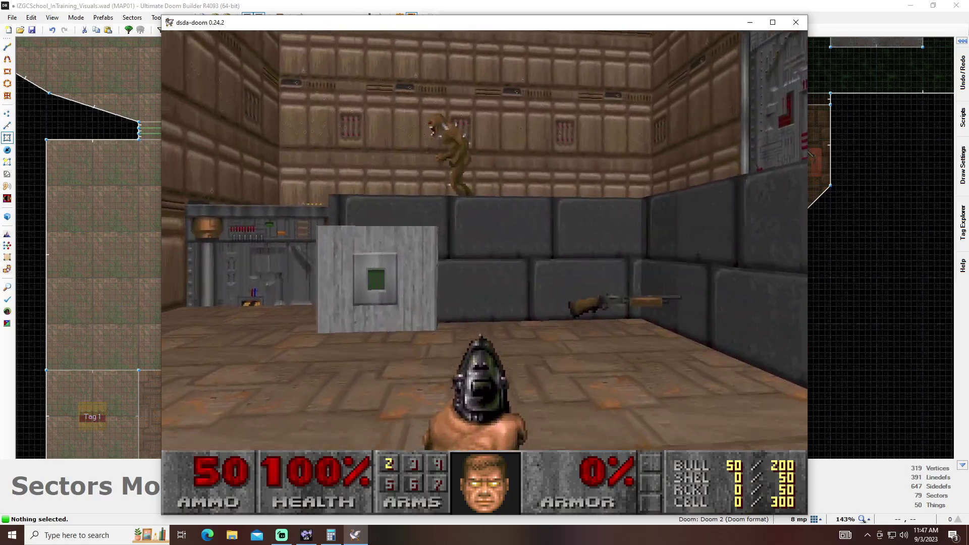
type("ds")
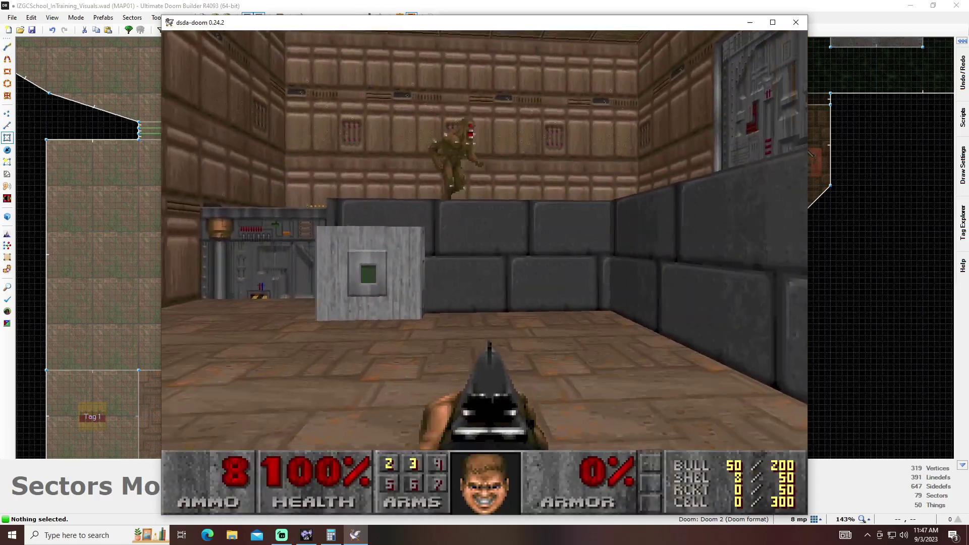
type("w")
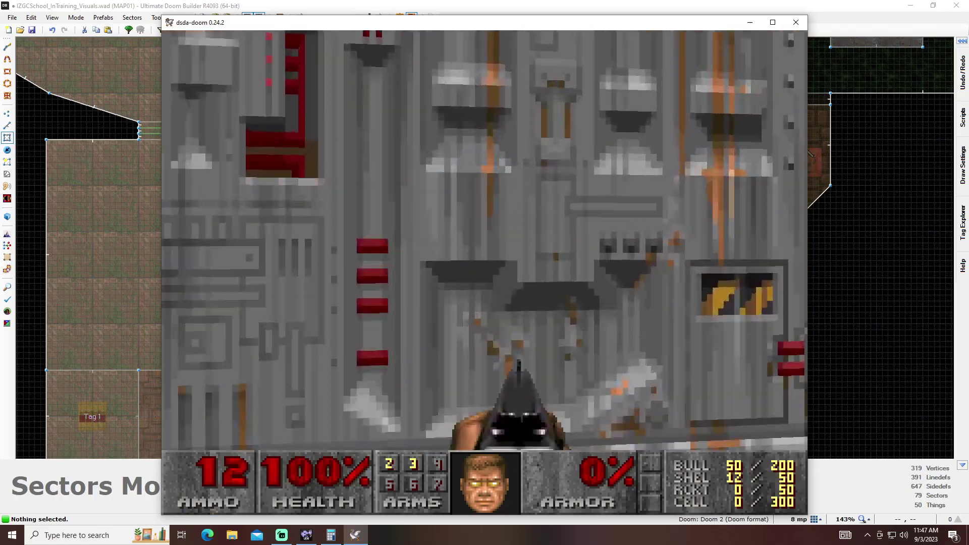
key("ctrl")
type("w")
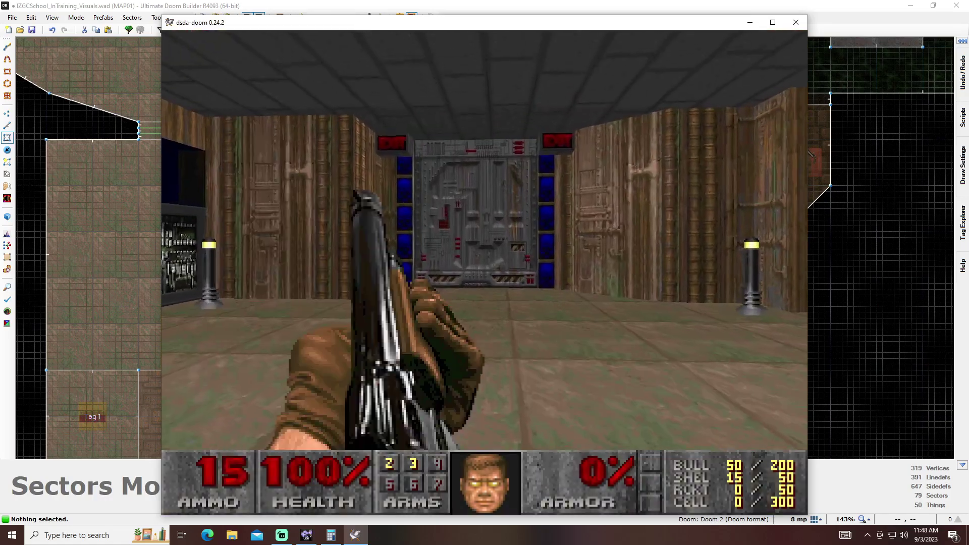
- Enter the idkfa cheat for all weapons and keys, and fire the BFG at the imps in the main hall
type("idkfa")
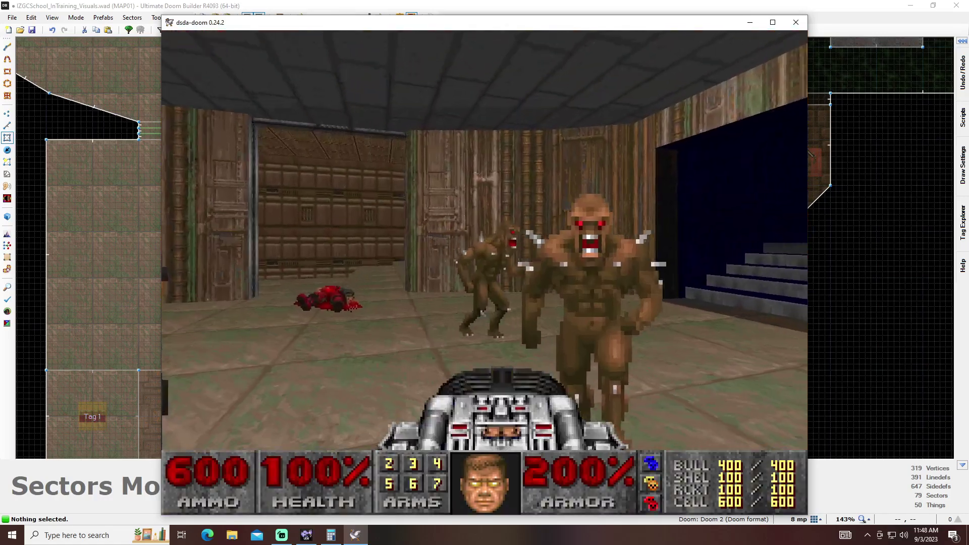
key("ctrl")
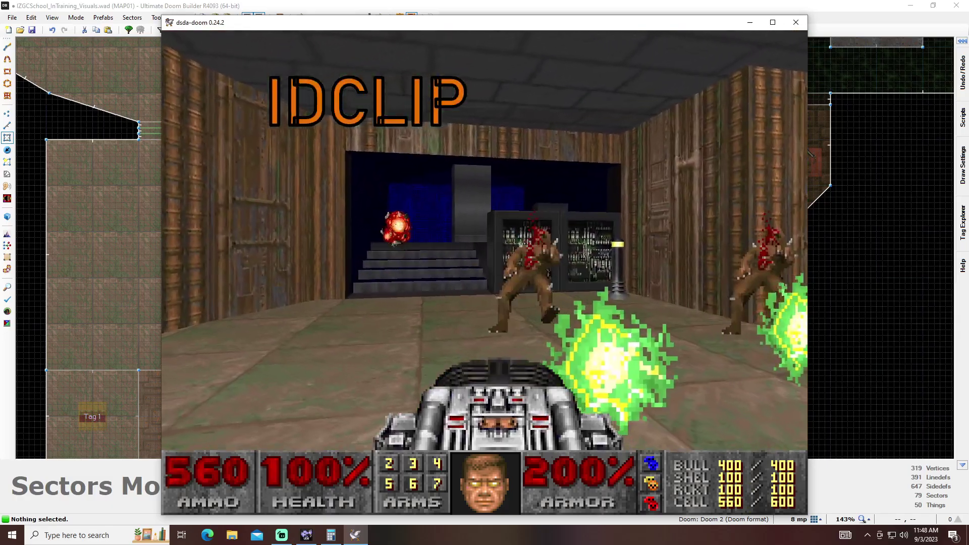
key("ctrl")
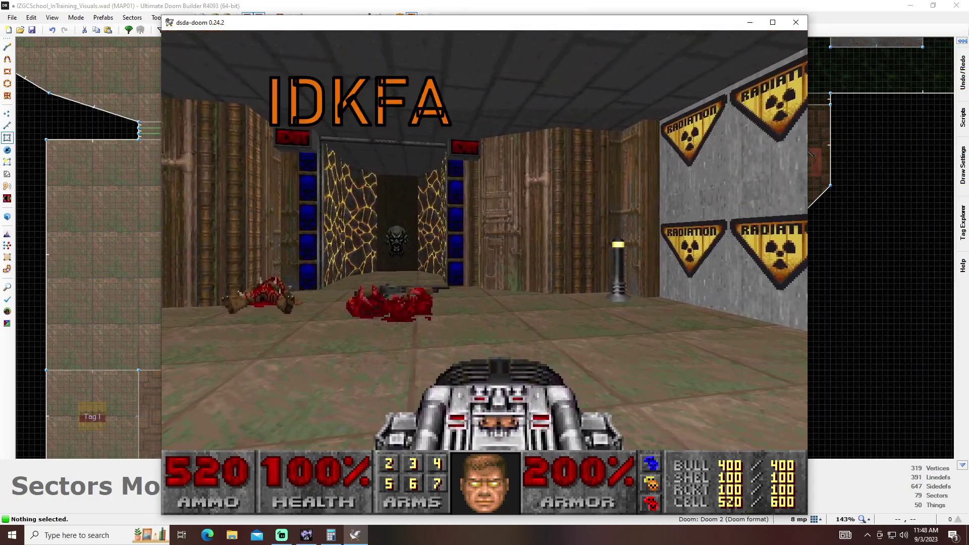
- Examine the level layout on the automap, zoomed out to include the secret outdoor area
key("d")
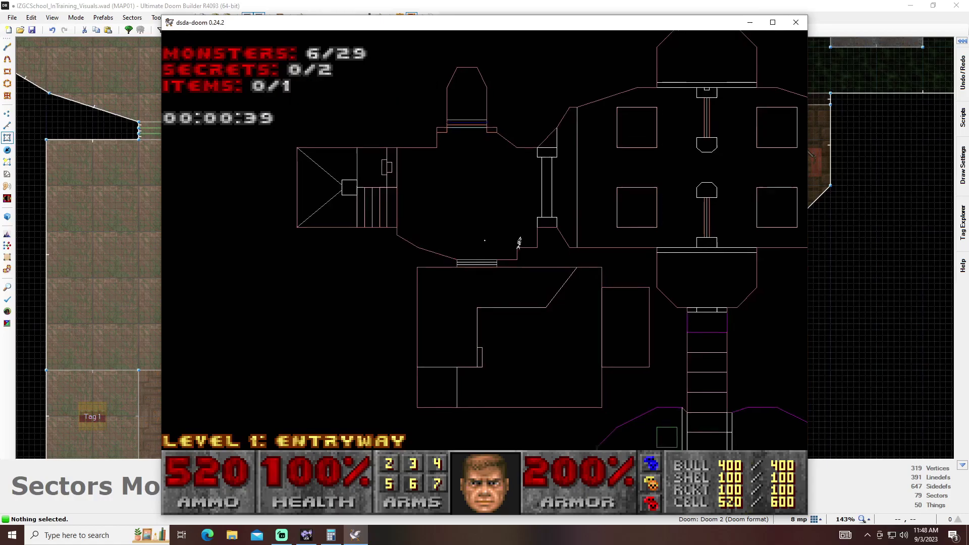
key("minus")
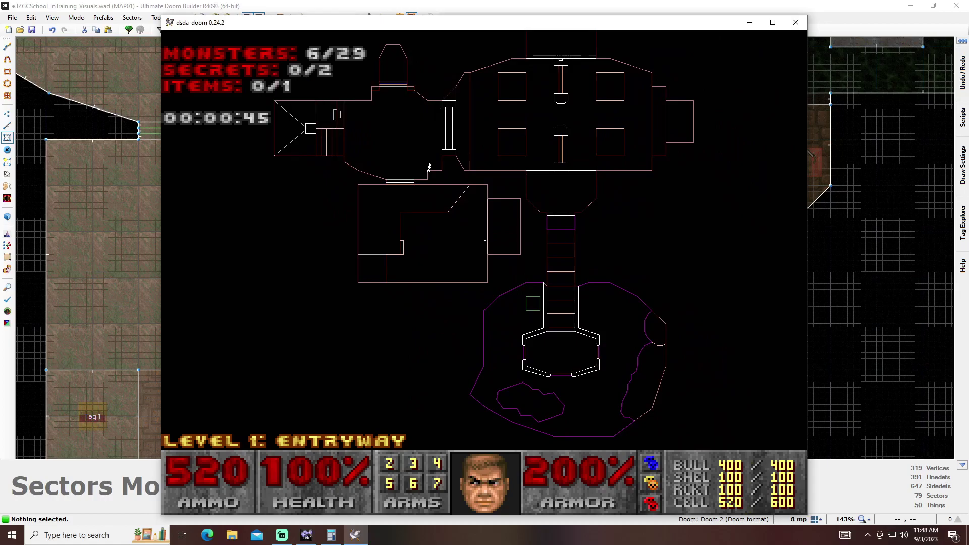
key("Up")
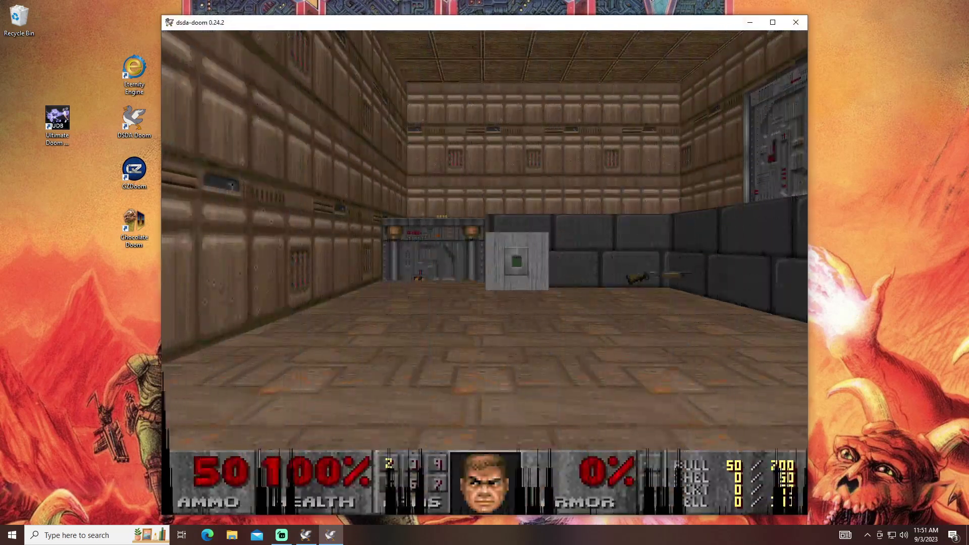
- In a fresh playtest, shoot the imp on the starting room's ledge with the pistol
key("ctrl")
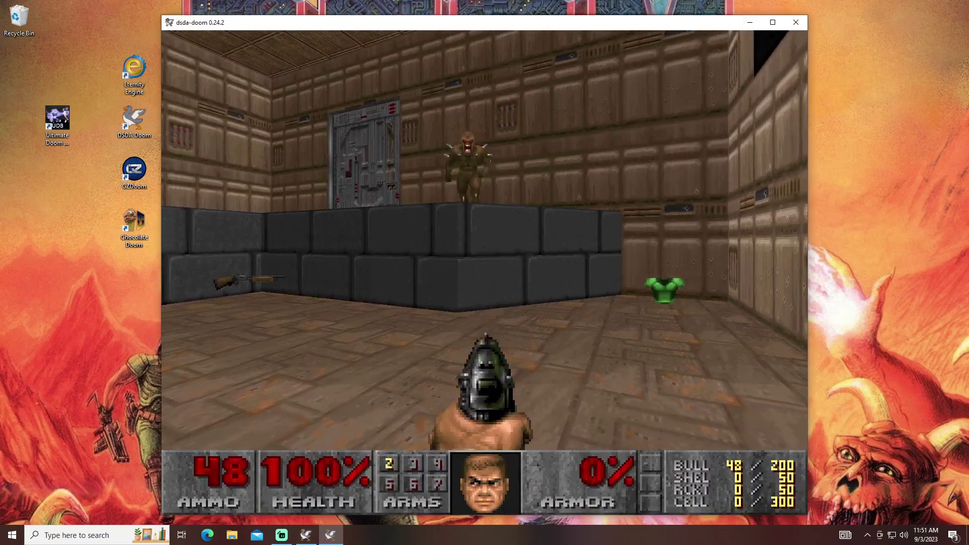
key("ctrl")
key("Up")
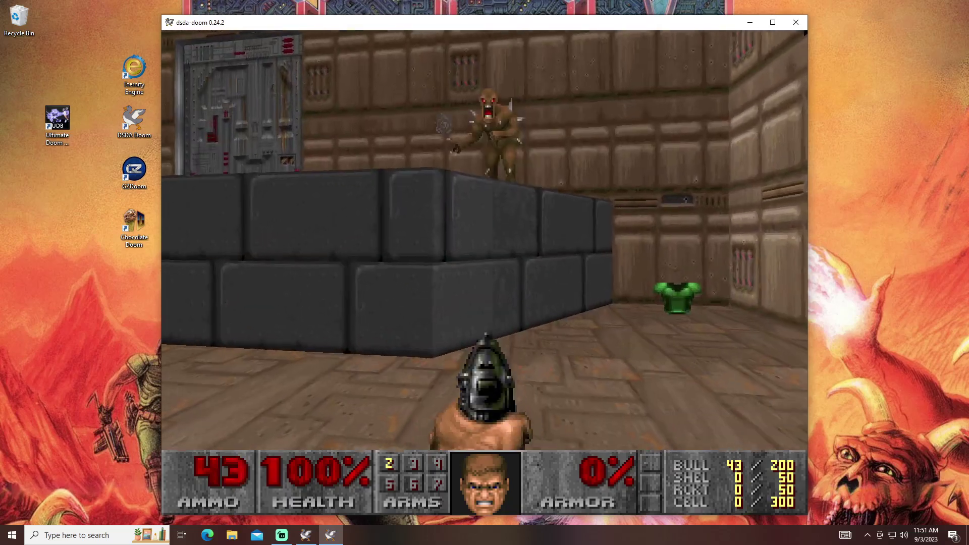
key("ctrl")
key("ctrl")
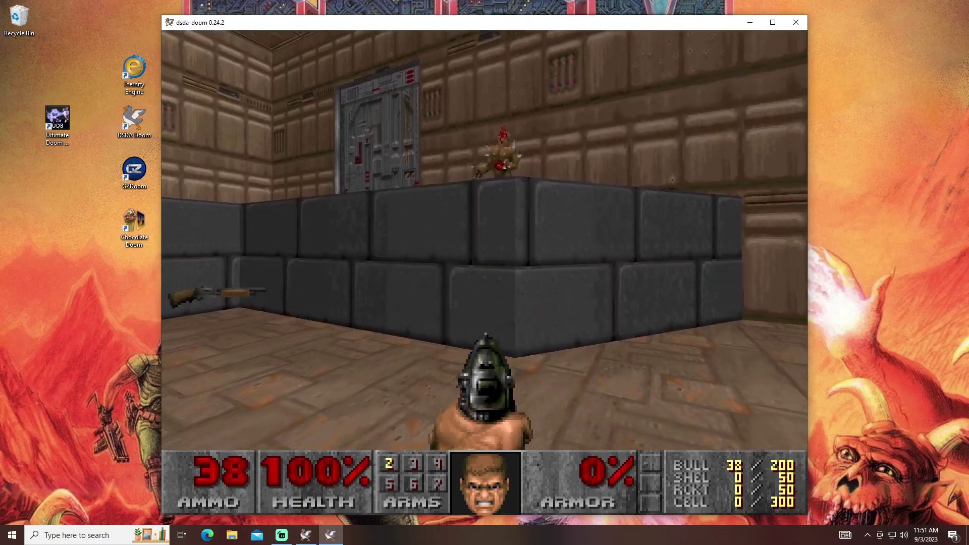
key("ctrl")
- Collect the green armor, the shotgun and the shells at the lowered corner of the starting room's ledge
key("Left")
key("Up")
key("Up")
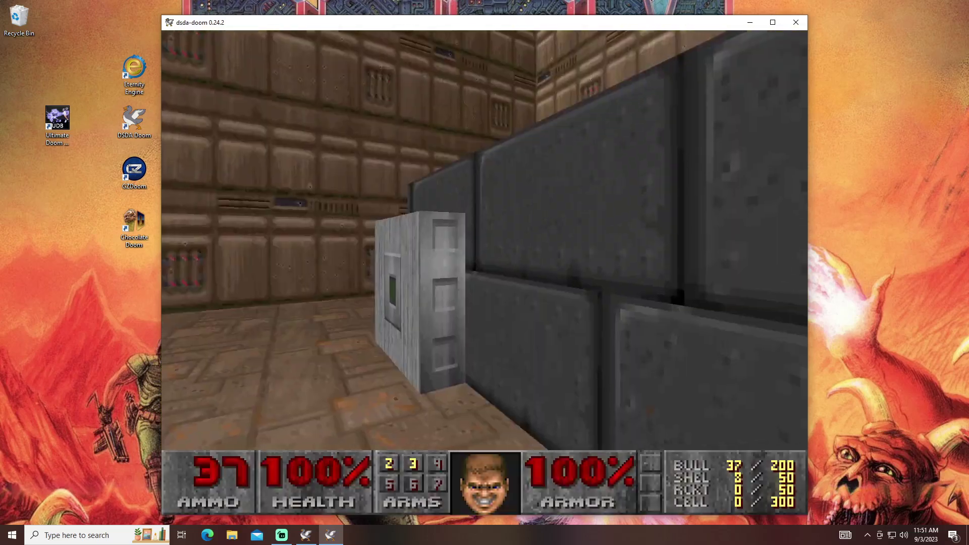
key("Left")
key("Right")
key("Up")
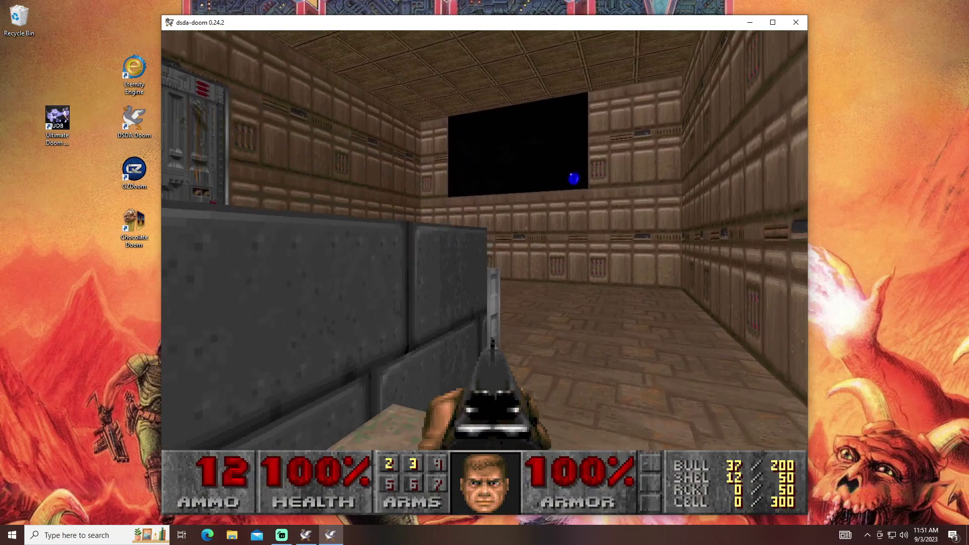
- Fight from the ledge through the door with the shotgun and enter the main hall
key("ctrl")
key("Up")
key("Left")
key("ctrl")
key("Right")
key("Left")
key("ctrl")
key("Right")
key("Up")
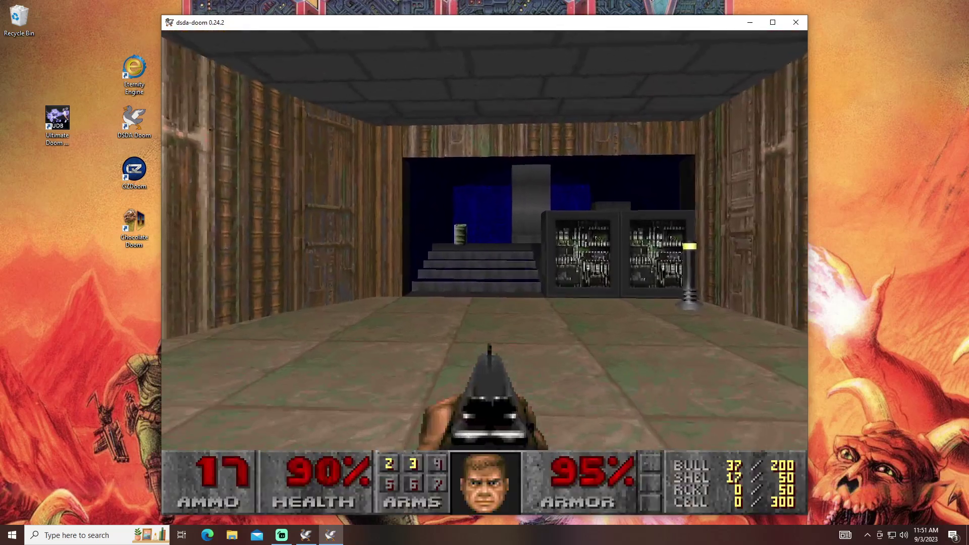
- Cross the main hall to the foot of the blue stairs while firing the shotgun
key("ctrl")
key("Up")
key("ctrl")
key("Up")
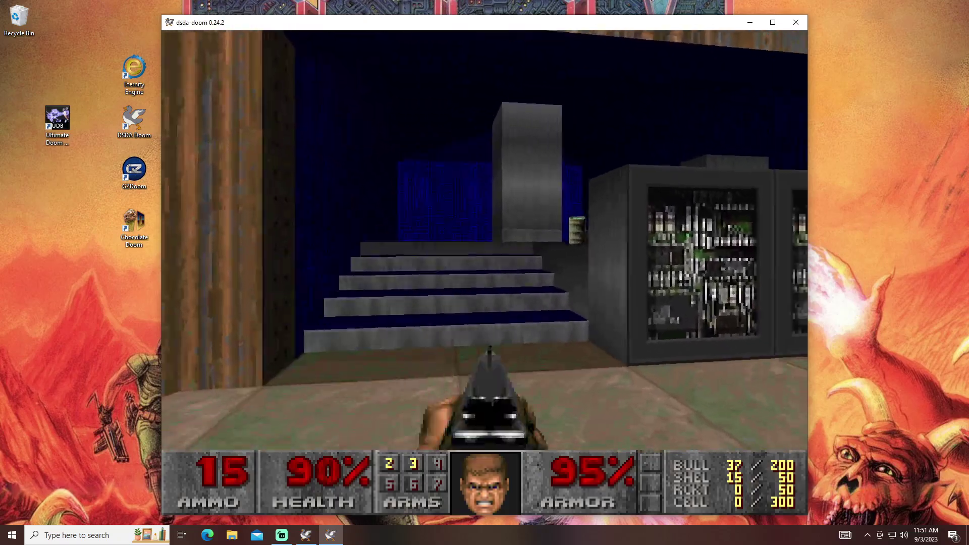